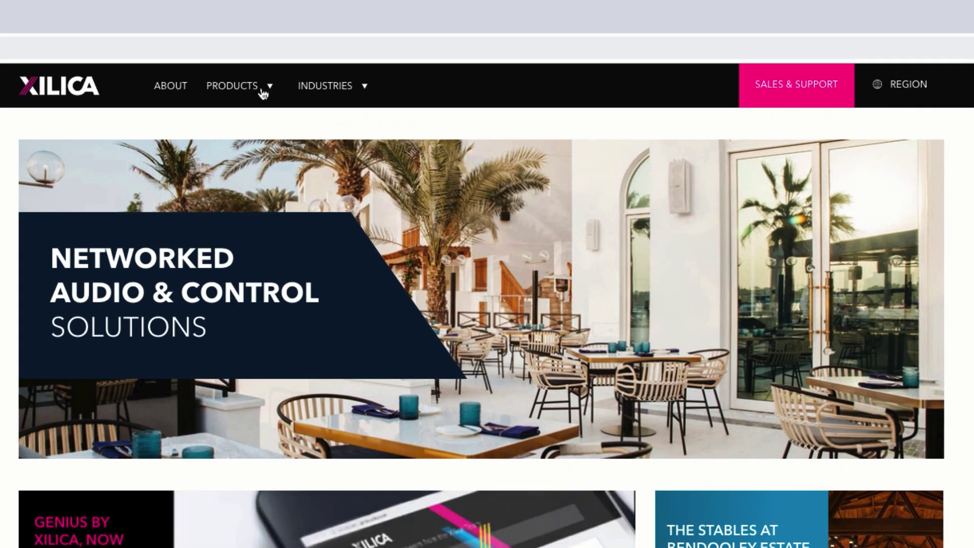
Go to the XD Series Fixed-Architecture DSP page from Products and show its Downloads list.
{"action": "left_click", "coordinate": [263, 93]}
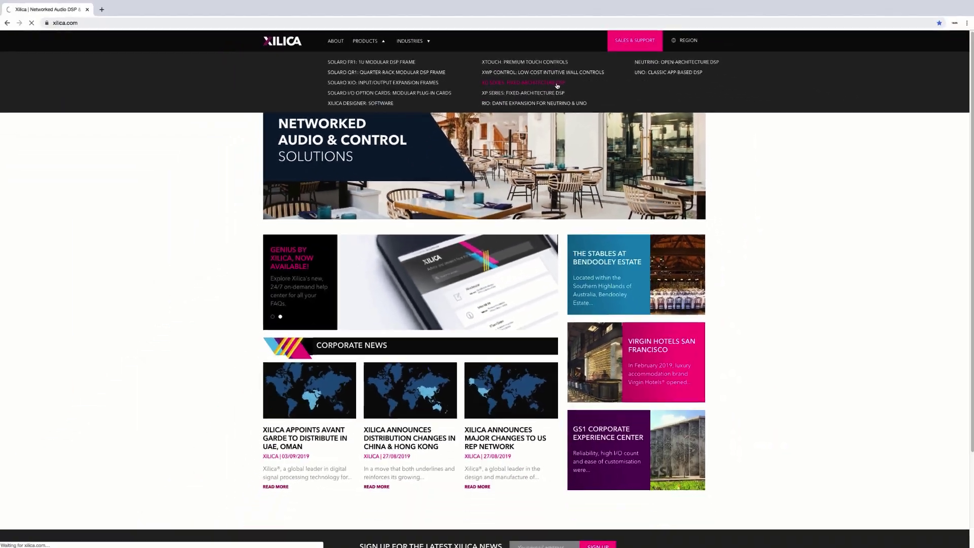
{"action": "left_click", "coordinate": [634, 180]}
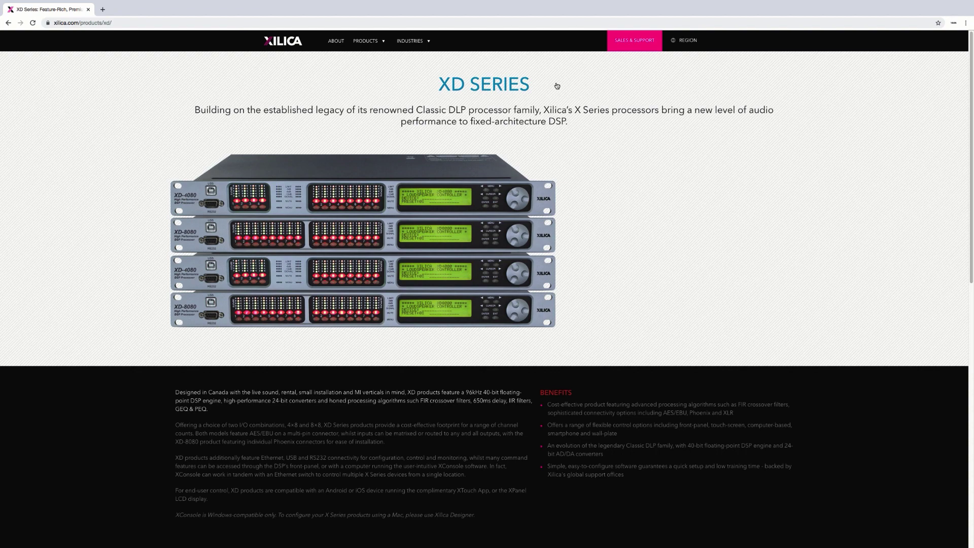
{"action": "scroll", "coordinate": [557, 85], "scroll_direction": "down", "scroll_amount": 9}
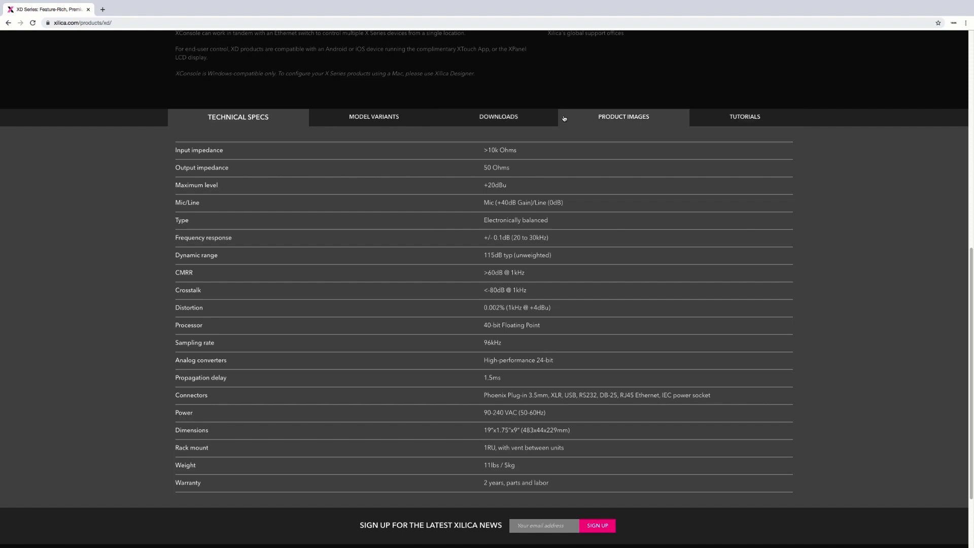
{"action": "left_click", "coordinate": [542, 121]}
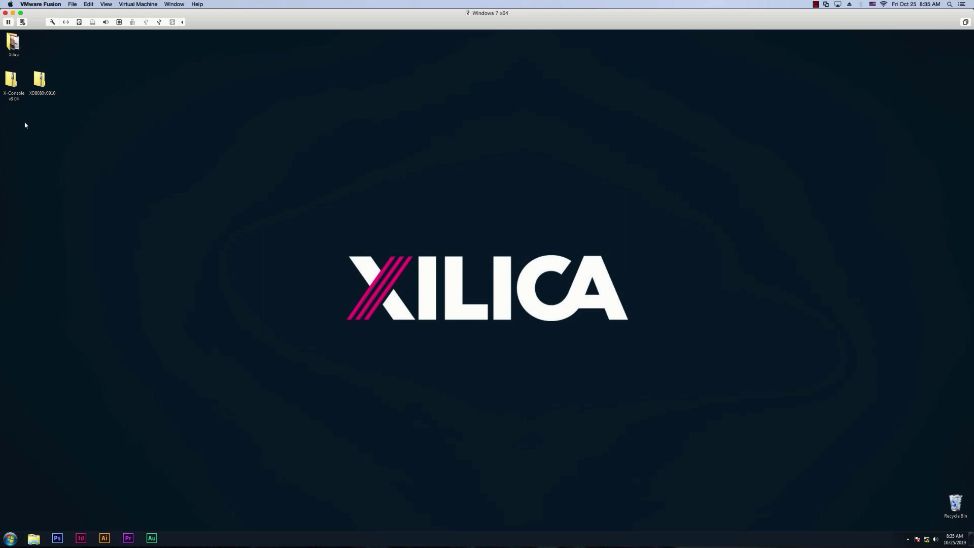
Browse into the X-Console v9.04 zip's PC folder and launch XConsoleSetup_v0904.
{"action": "double_click", "coordinate": [17, 98]}
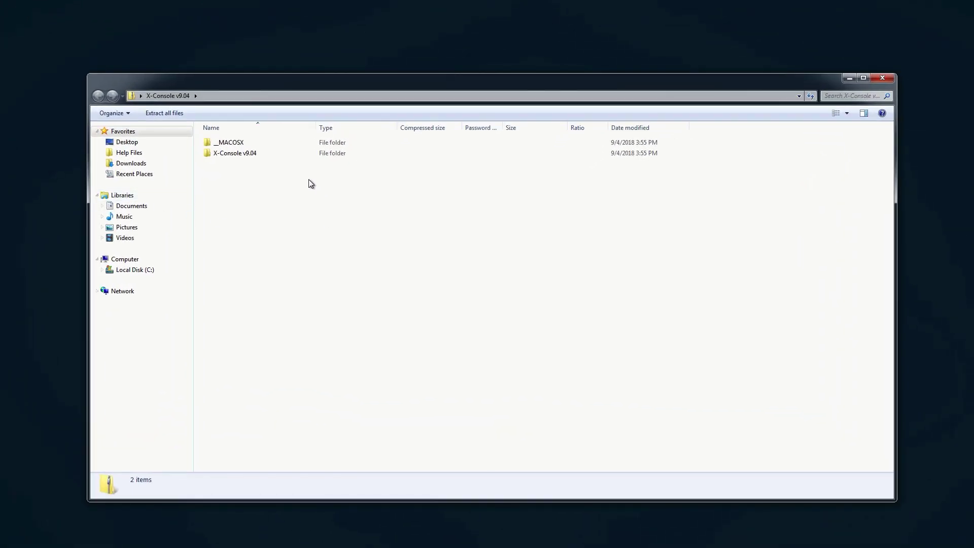
{"action": "double_click", "coordinate": [278, 154]}
{"action": "double_click", "coordinate": [285, 146]}
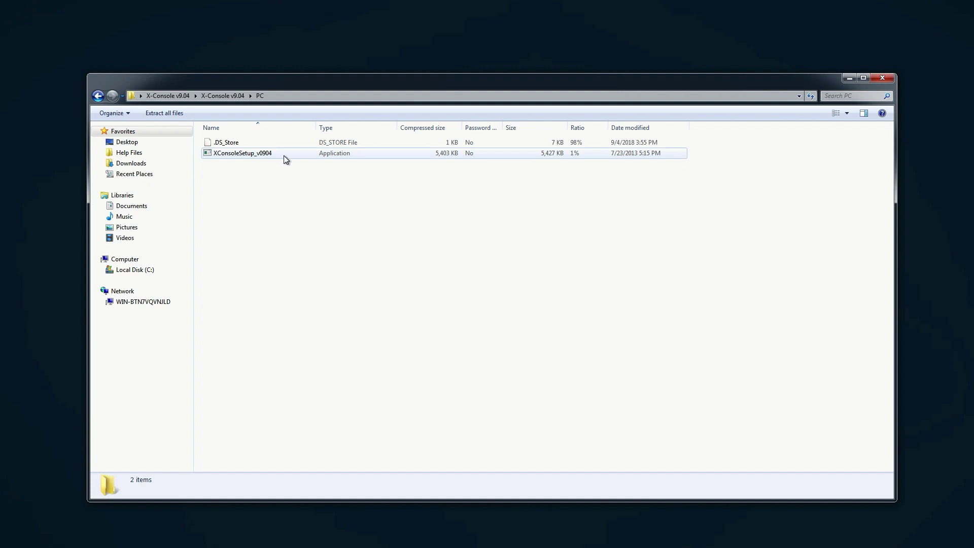
{"action": "double_click", "coordinate": [284, 155]}
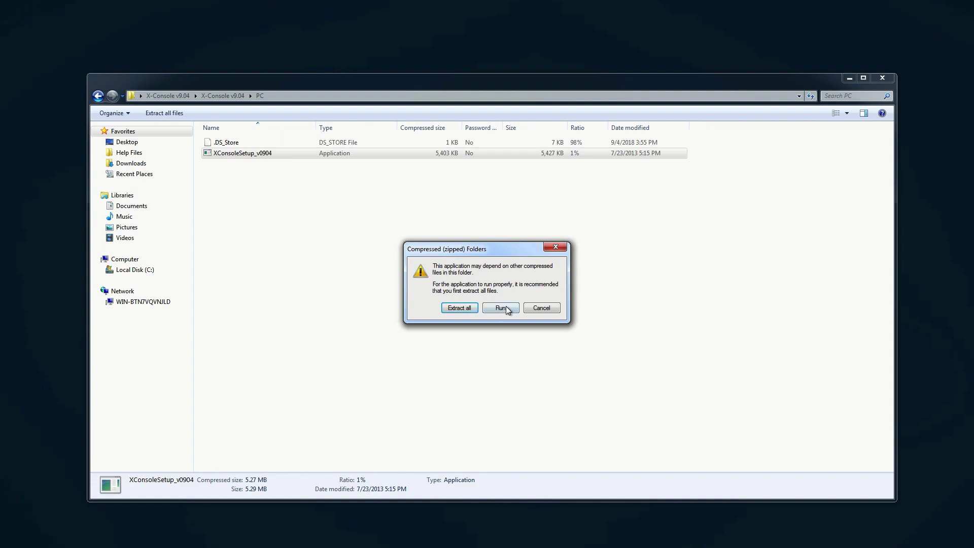
Install XConsole_v9 with default location and folder, plus the CP210x USB driver.
{"action": "left_click", "coordinate": [501, 308]}
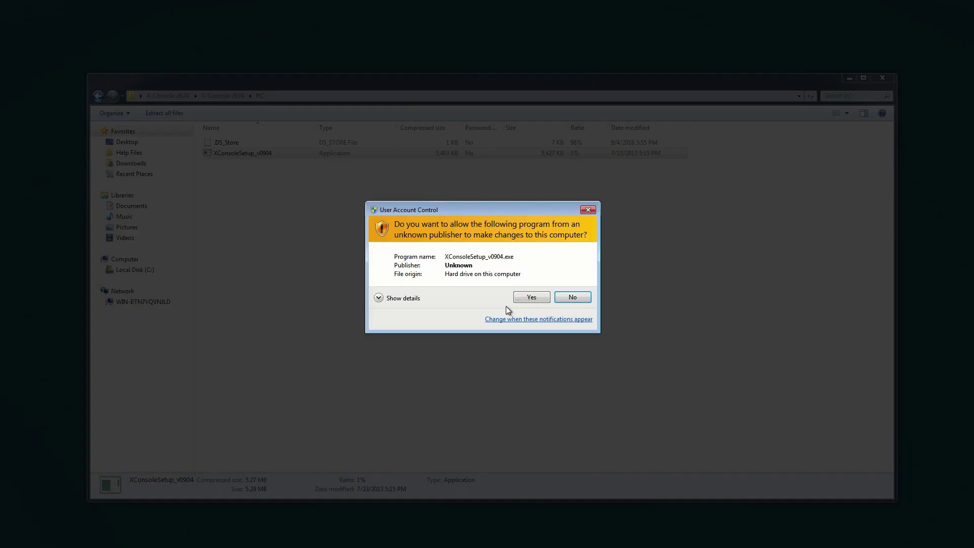
{"action": "left_click", "coordinate": [532, 297]}
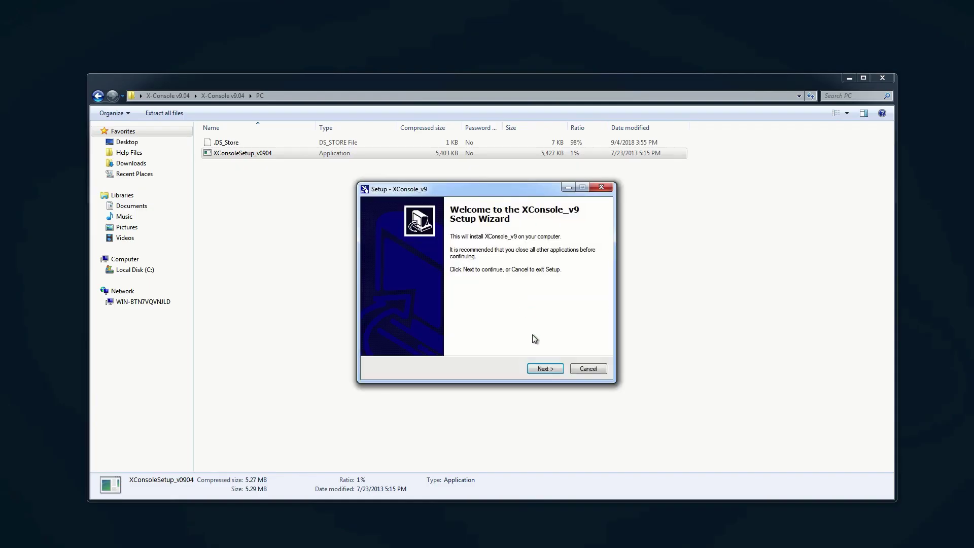
{"action": "left_click", "coordinate": [541, 368]}
{"action": "left_click", "coordinate": [539, 367]}
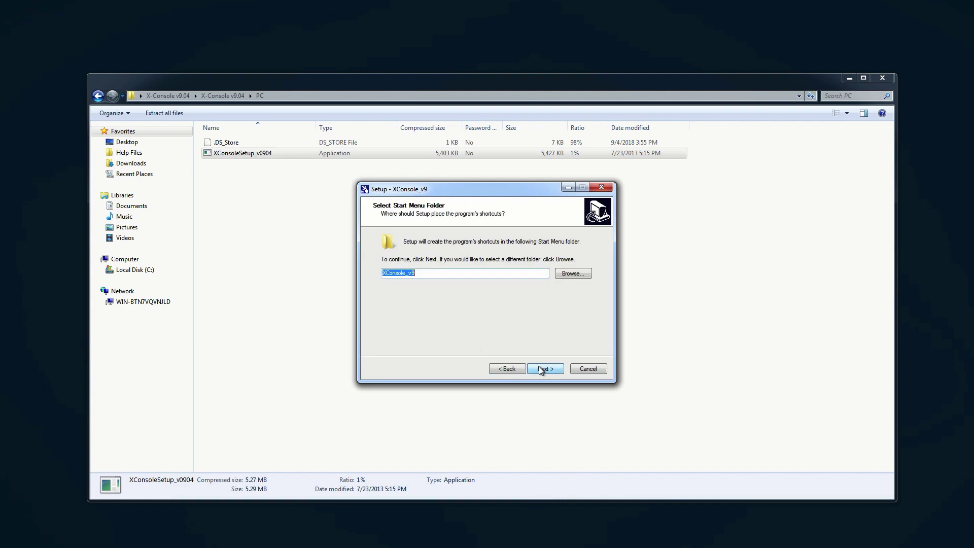
{"action": "left_click", "coordinate": [539, 367]}
{"action": "left_click", "coordinate": [539, 366]}
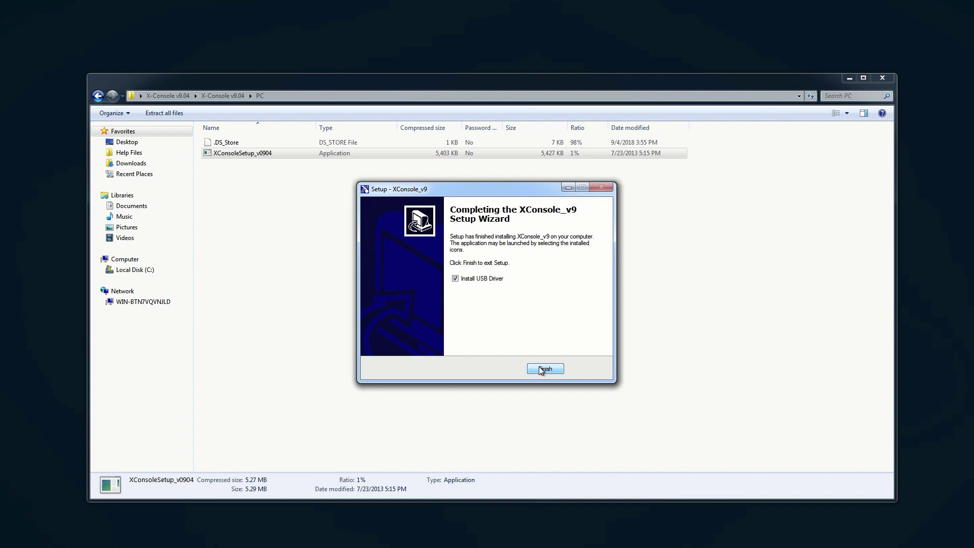
{"action": "left_click", "coordinate": [542, 369]}
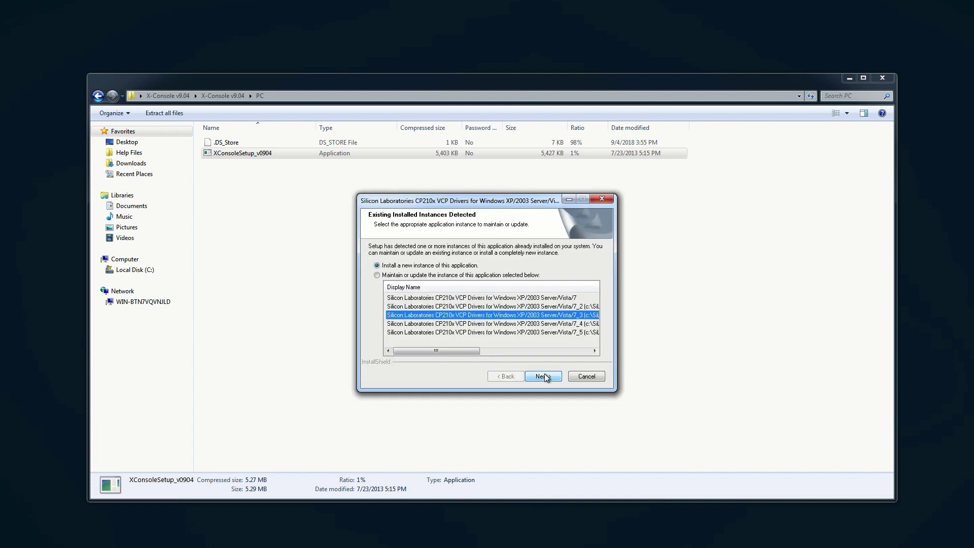
{"action": "left_click", "coordinate": [544, 377]}
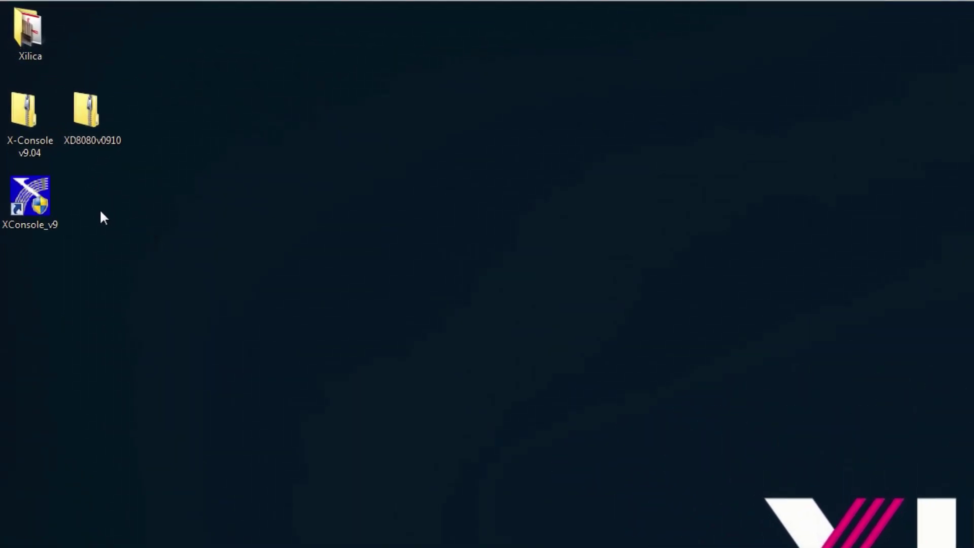
Launch XConsole_v9 without connecting to a device, maximize it, and open the Setup menu.
{"action": "double_click", "coordinate": [39, 199]}
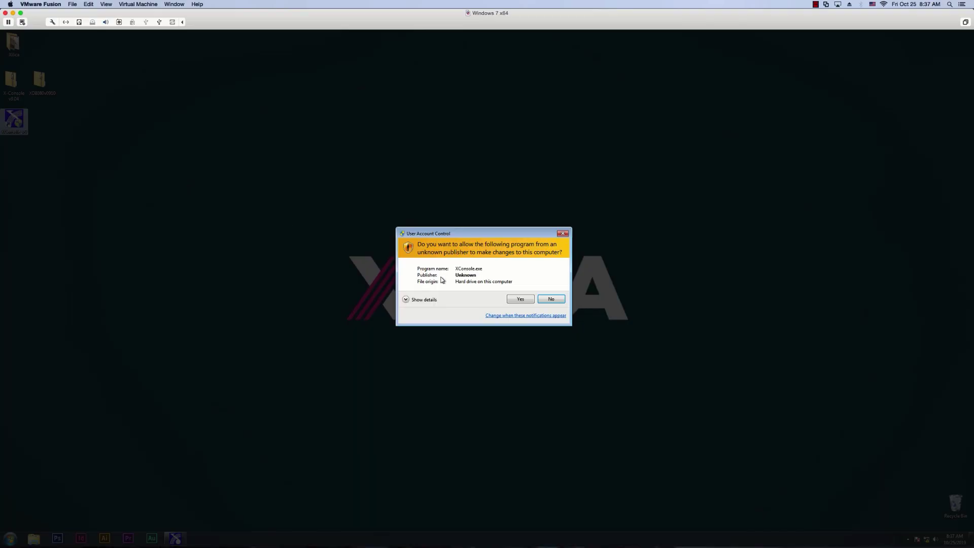
{"action": "left_click", "coordinate": [521, 299]}
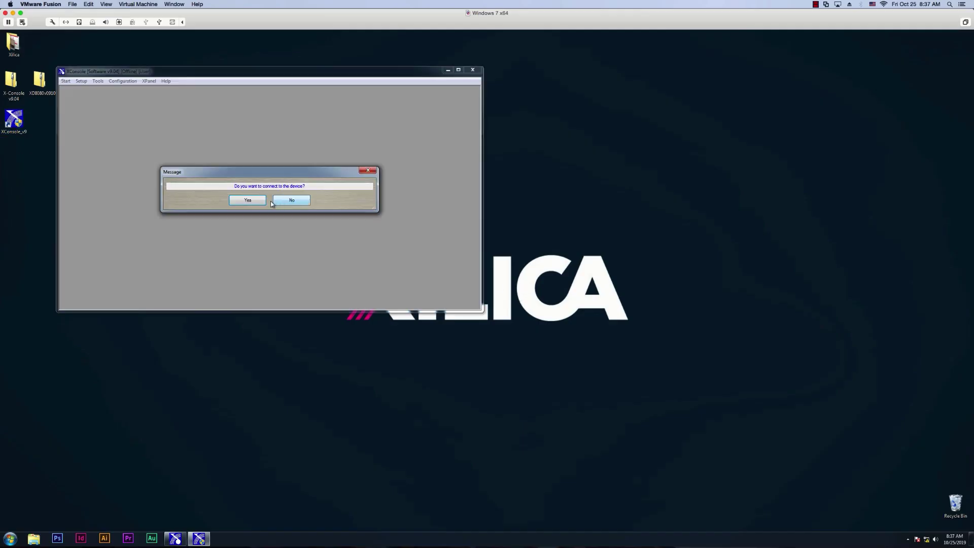
{"action": "left_click", "coordinate": [292, 199]}
{"action": "left_click", "coordinate": [459, 70]}
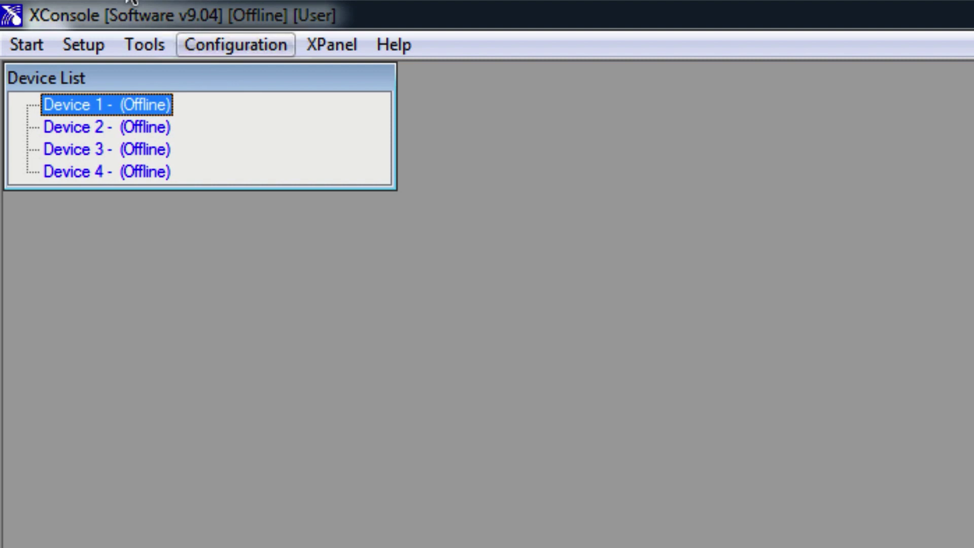
{"action": "left_click", "coordinate": [93, 40]}
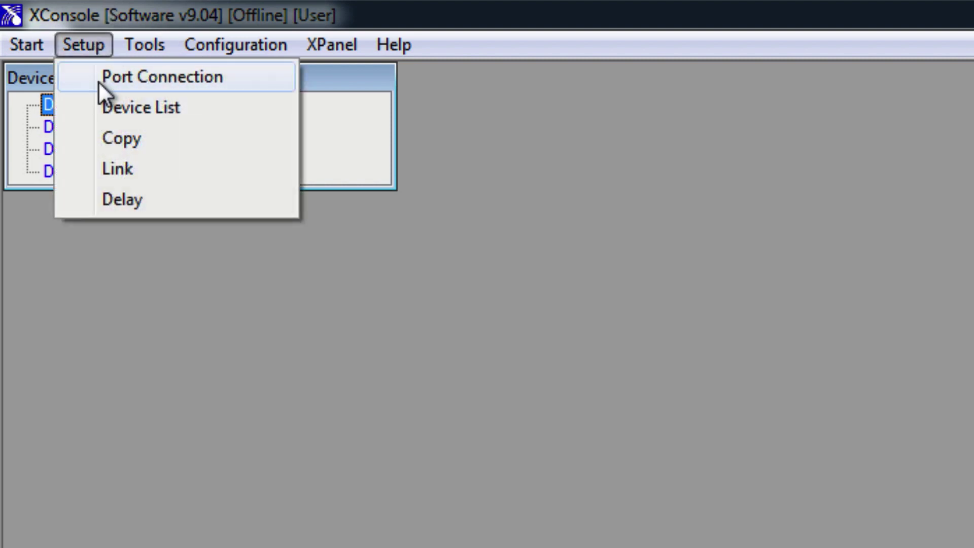
In Port Connection, keep Serial Port / USB as Device 1's connection type.
{"action": "left_click", "coordinate": [33, 54]}
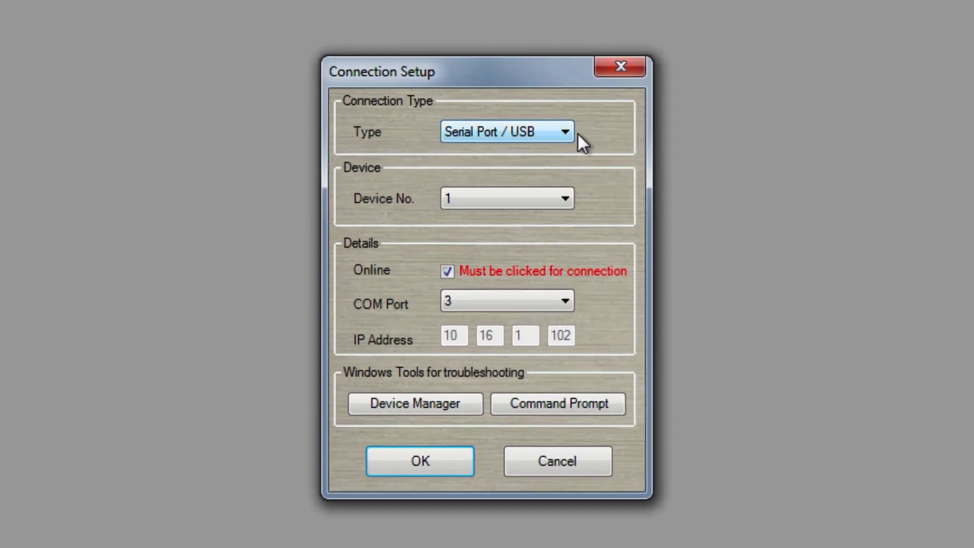
{"action": "left_click", "coordinate": [563, 143]}
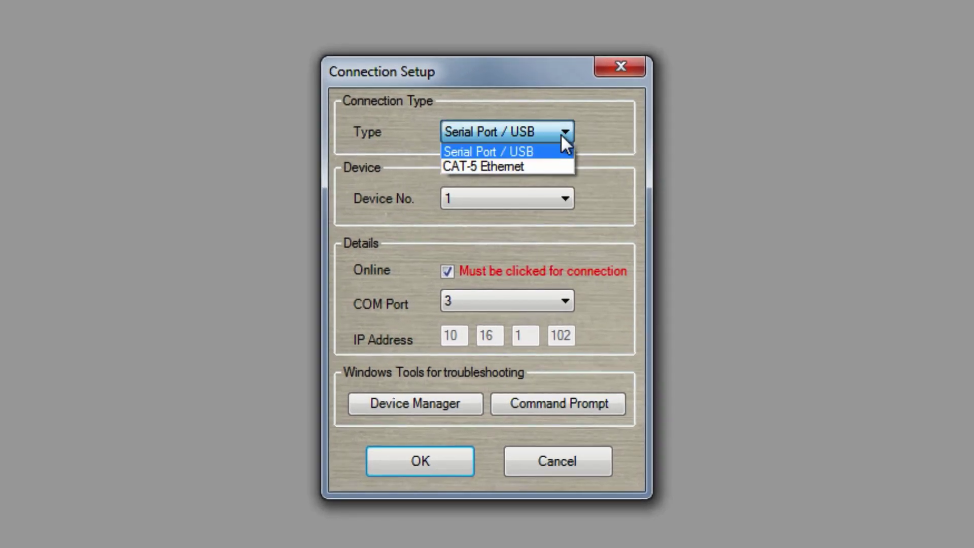
{"action": "left_click", "coordinate": [563, 136]}
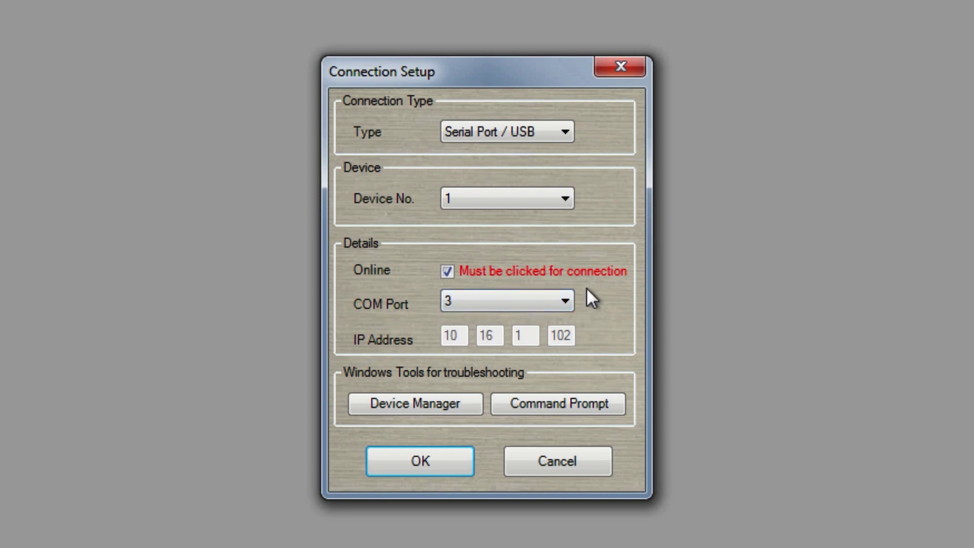
Confirm the CP210x USB bridge is on COM3 in Device Manager and set COM Port to 3.
{"action": "left_click", "coordinate": [450, 404]}
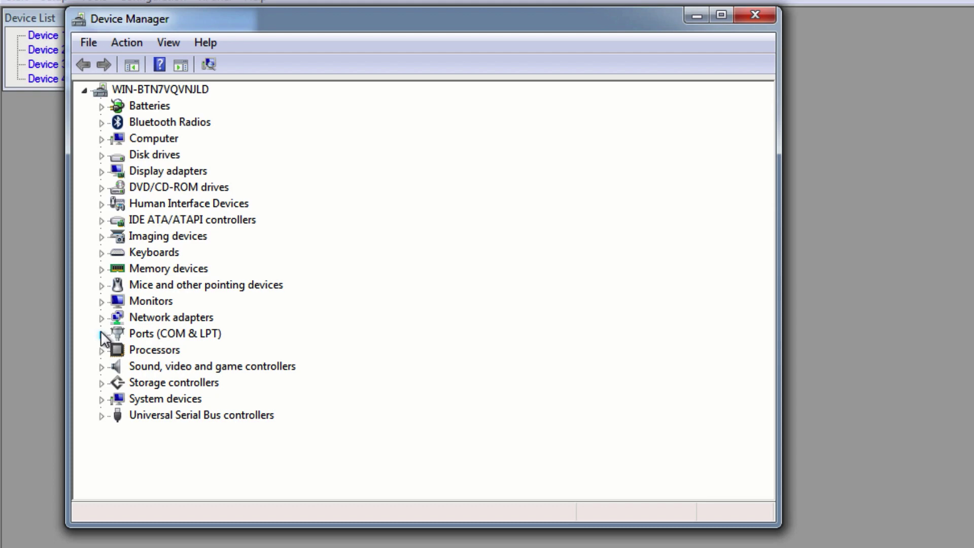
{"action": "left_click", "coordinate": [101, 334]}
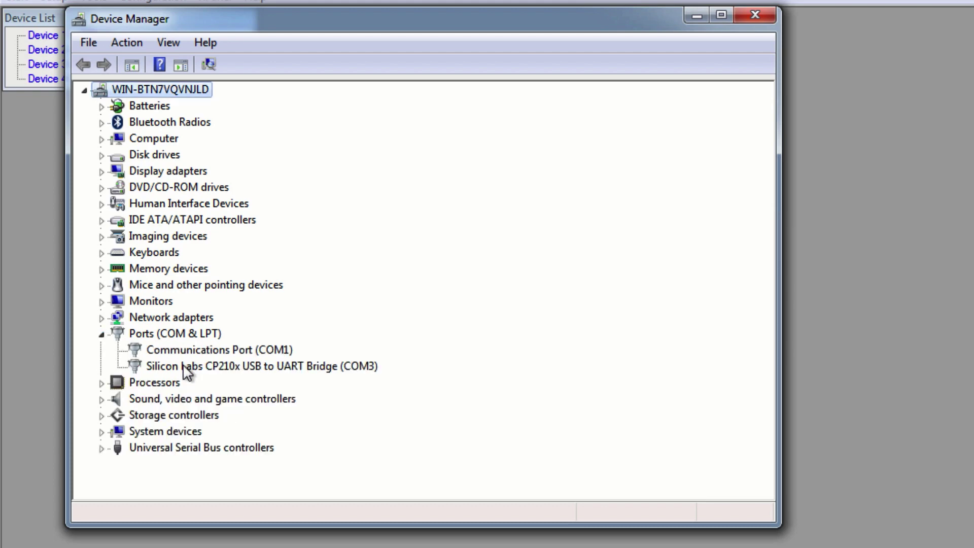
{"action": "left_click", "coordinate": [223, 368]}
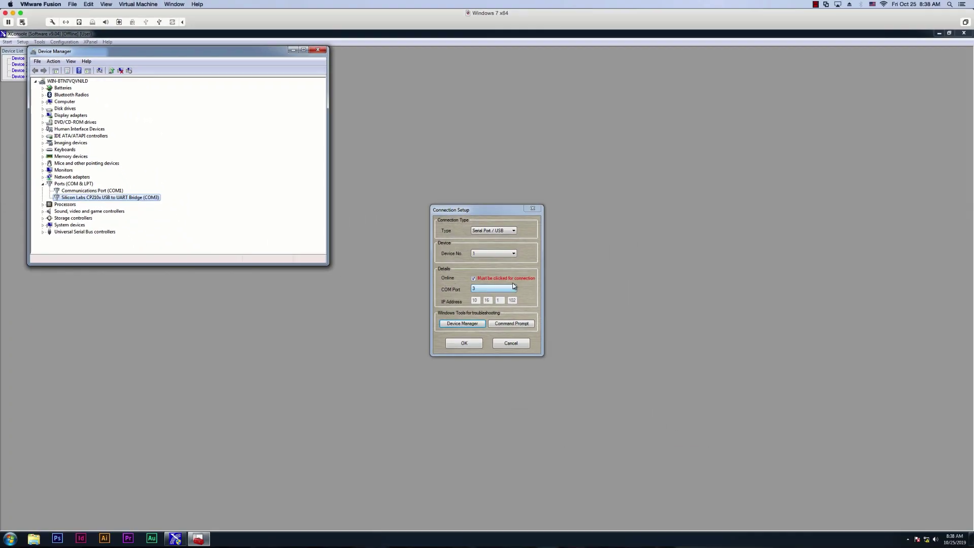
{"action": "left_click", "coordinate": [514, 286]}
{"action": "scroll", "coordinate": [538, 315], "scroll_direction": "up", "scroll_amount": 1}
{"action": "left_click", "coordinate": [529, 330]}
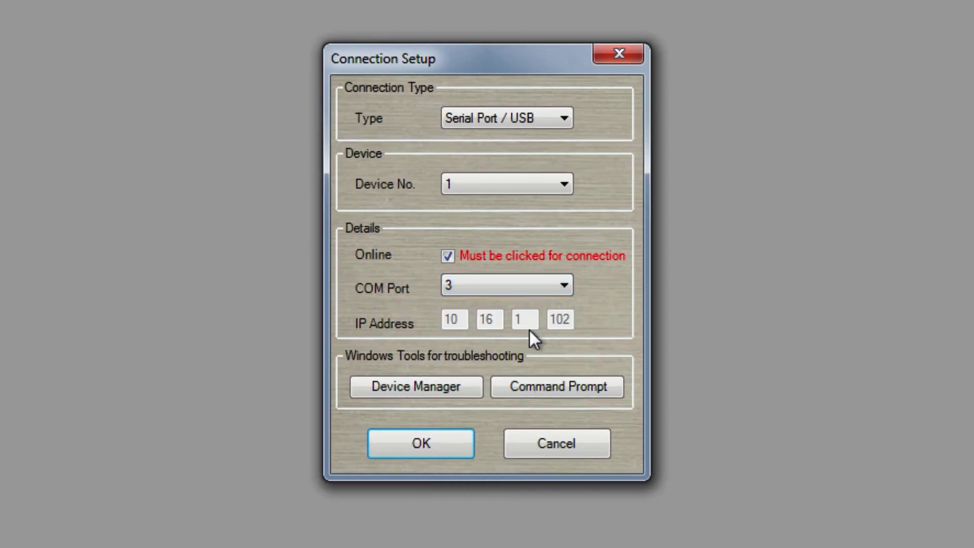
Apply the connection settings and close XConsole so they take effect.
{"action": "left_click", "coordinate": [437, 444]}
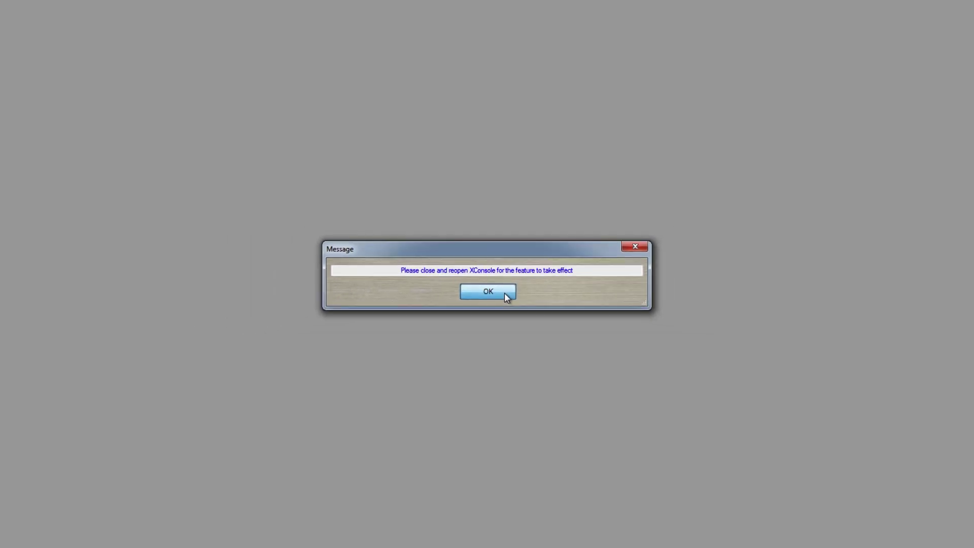
{"action": "left_click", "coordinate": [505, 293]}
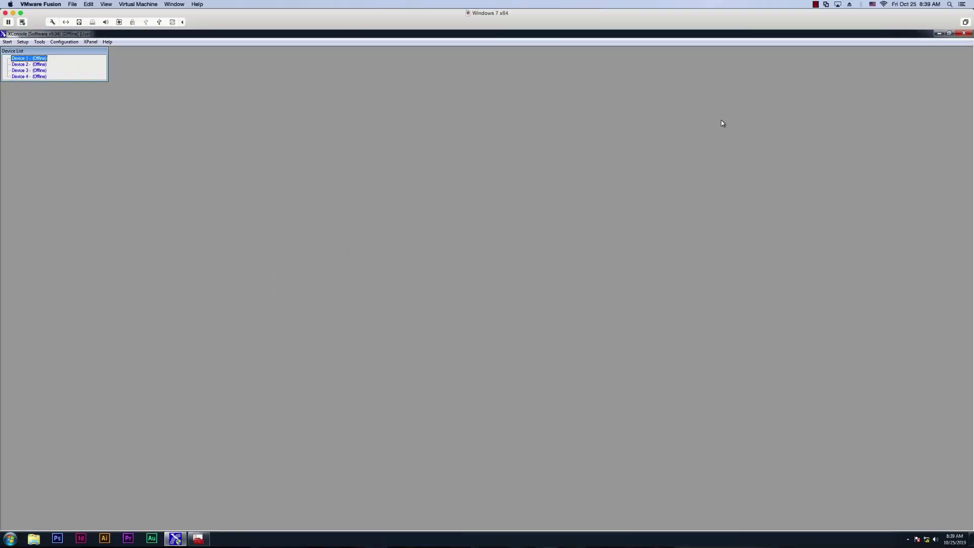
{"action": "left_click", "coordinate": [966, 34]}
Relaunch XConsole, connect to Device 1, and maximize the window.
{"action": "double_click", "coordinate": [15, 131]}
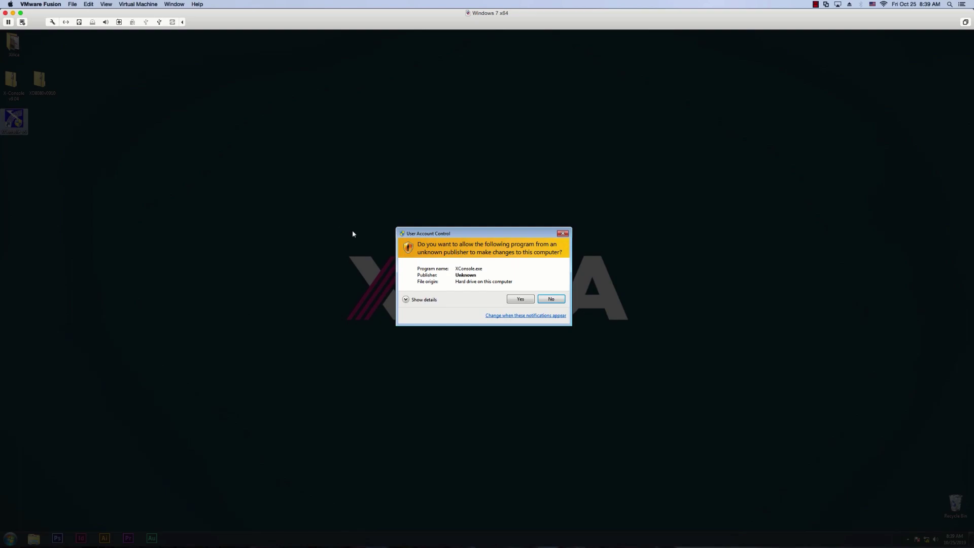
{"action": "left_click", "coordinate": [517, 300]}
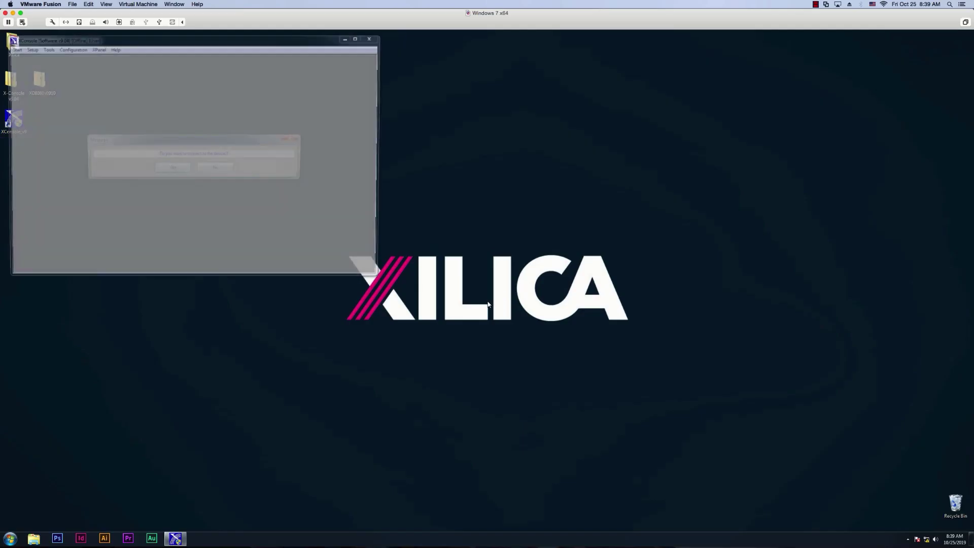
{"action": "left_click", "coordinate": [172, 168]}
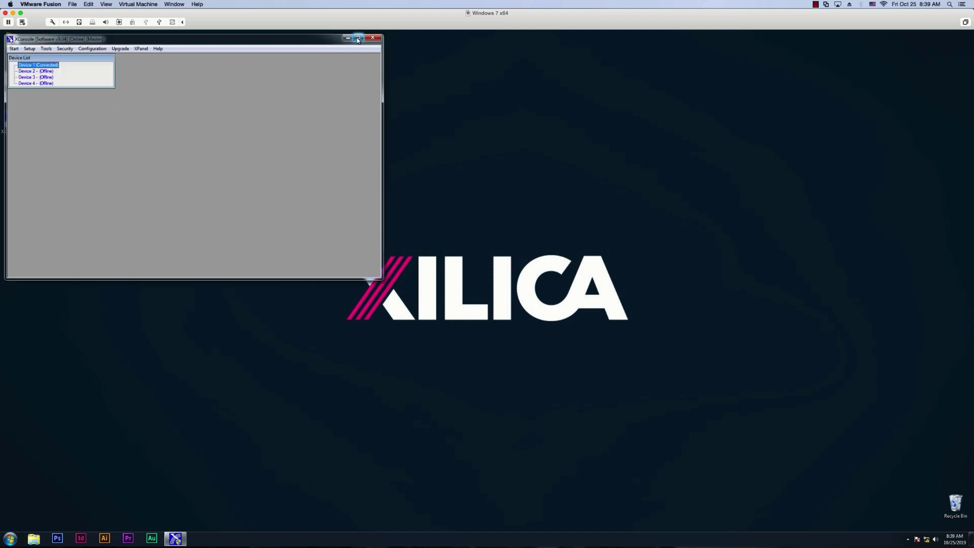
{"action": "left_click", "coordinate": [358, 38]}
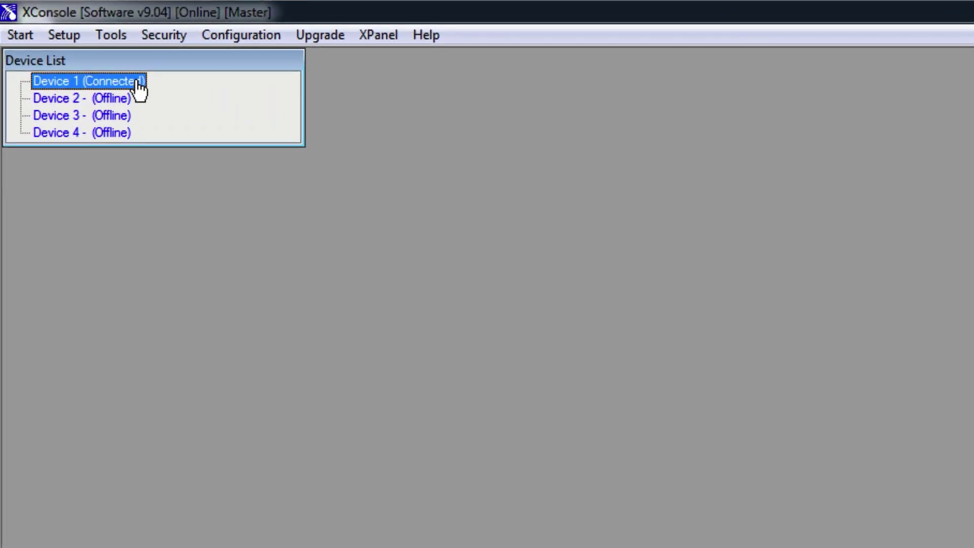
Open the Device 1 control window and close it again.
{"action": "double_click", "coordinate": [139, 89]}
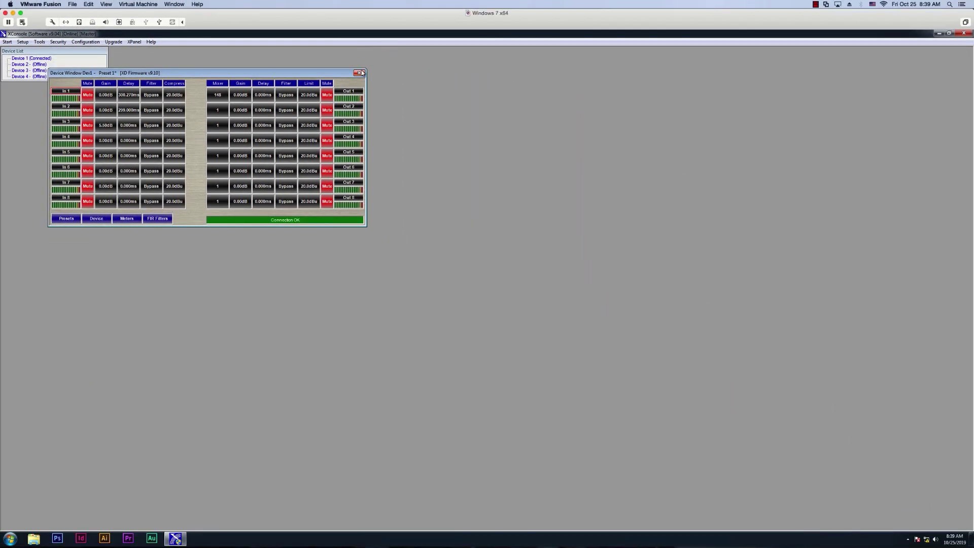
{"action": "left_click", "coordinate": [361, 73]}
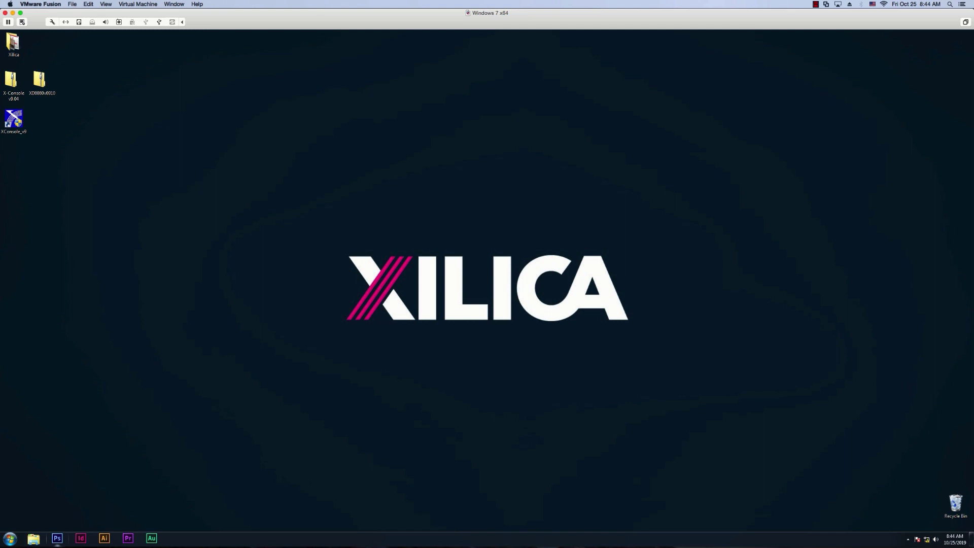
Open cmd.exe and run 'mode com3' to check COM3's 115200 baud settings.
{"action": "left_click", "coordinate": [12, 542]}
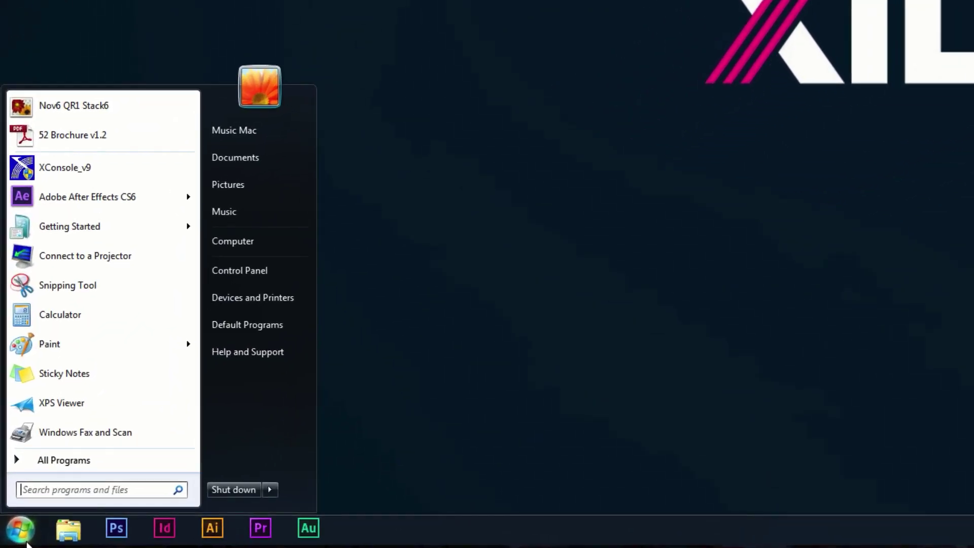
{"action": "type", "text": "cm"}
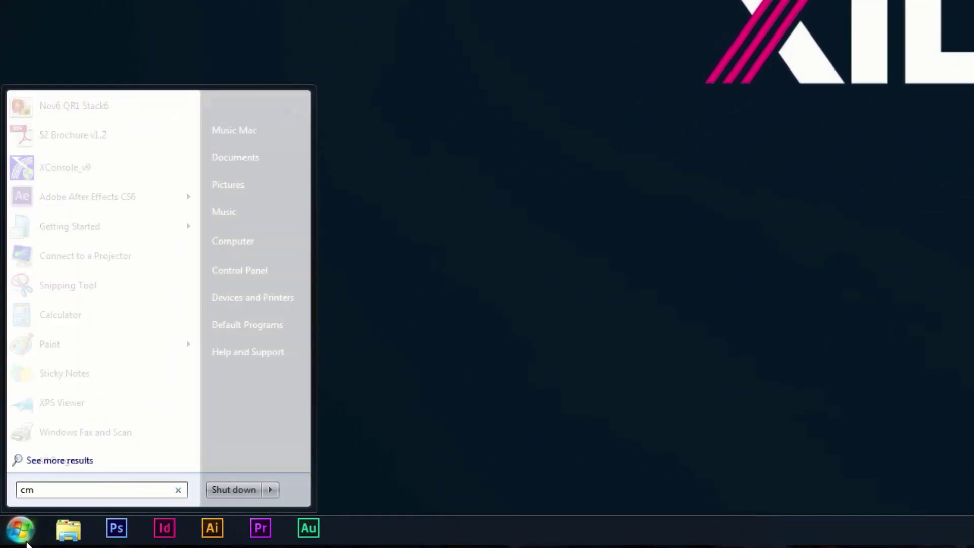
{"action": "type", "text": "d"}
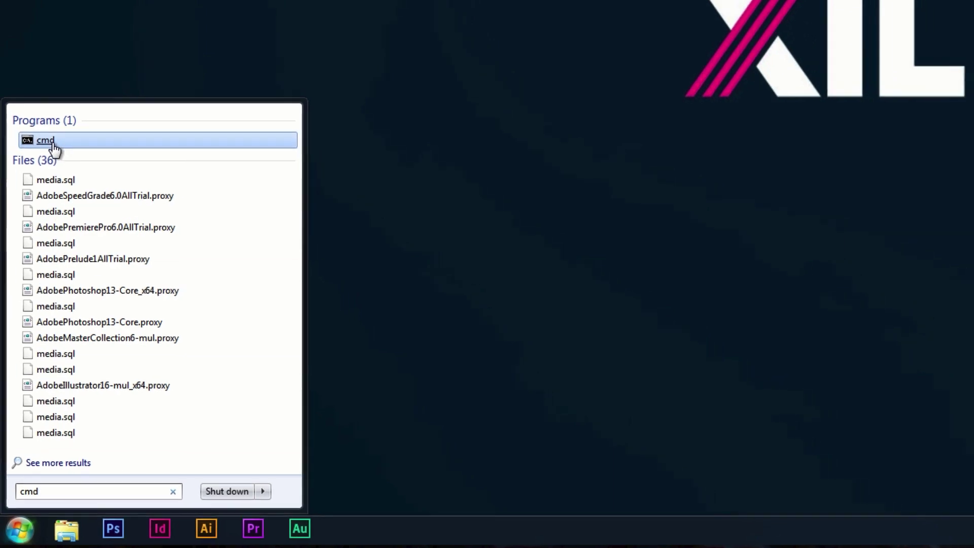
{"action": "left_click", "coordinate": [54, 138]}
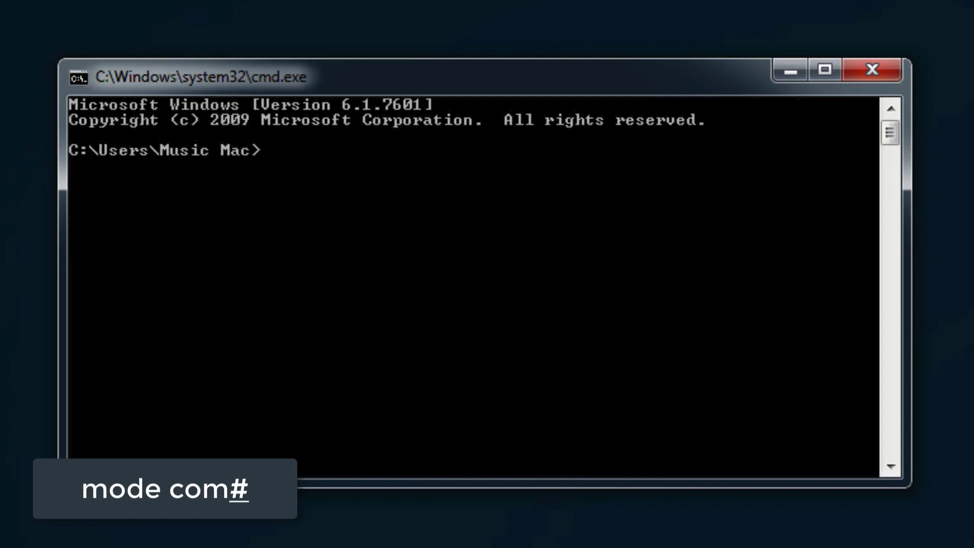
{"action": "type", "text": "mode com"}
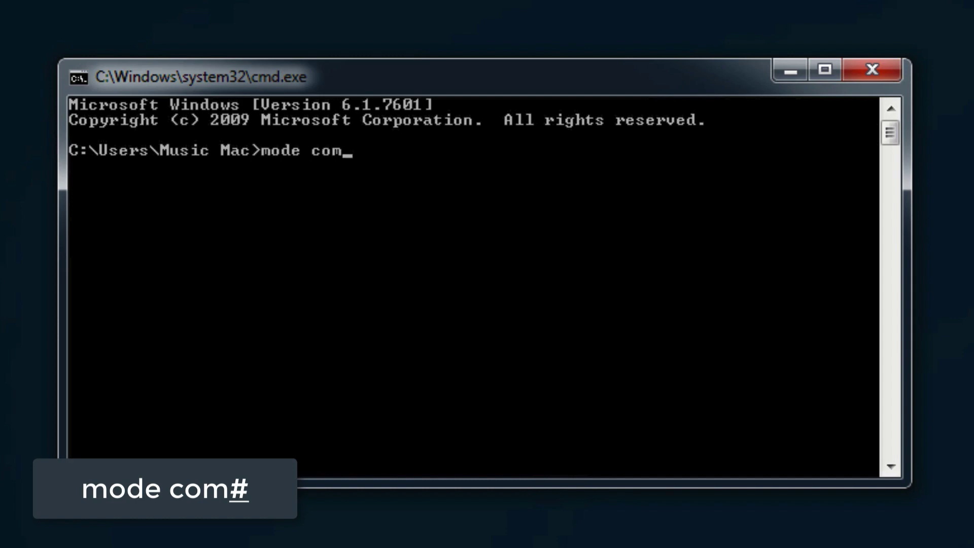
{"action": "type", "text": "3"}
{"action": "key", "text": "Return"}
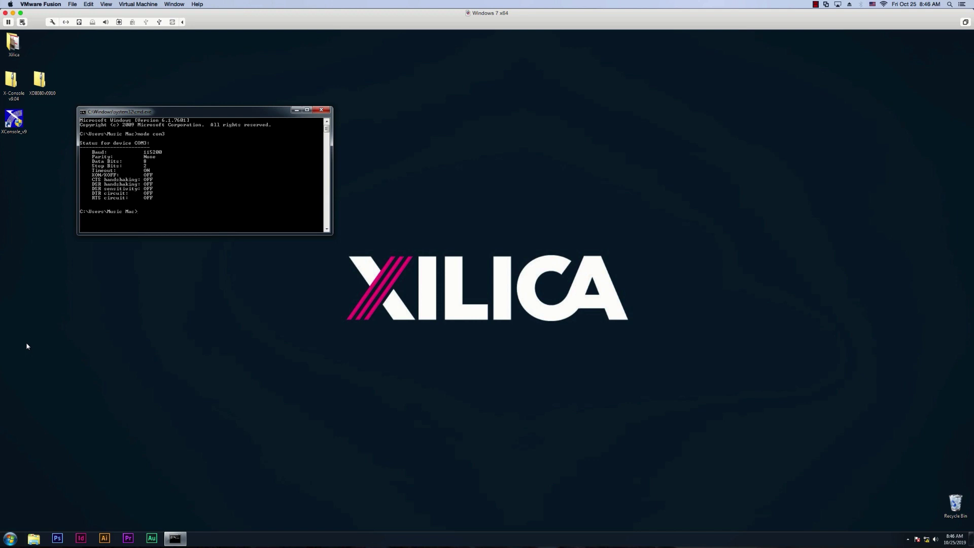
Close the command prompt and switch the Port Connection type to CAT-5 Ethernet.
{"action": "left_click", "coordinate": [321, 110]}
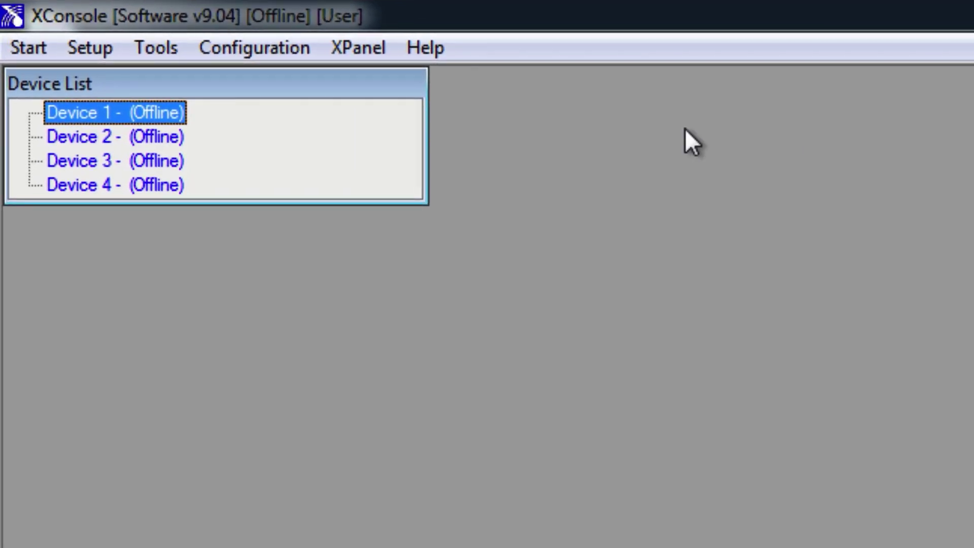
{"action": "left_click", "coordinate": [96, 53]}
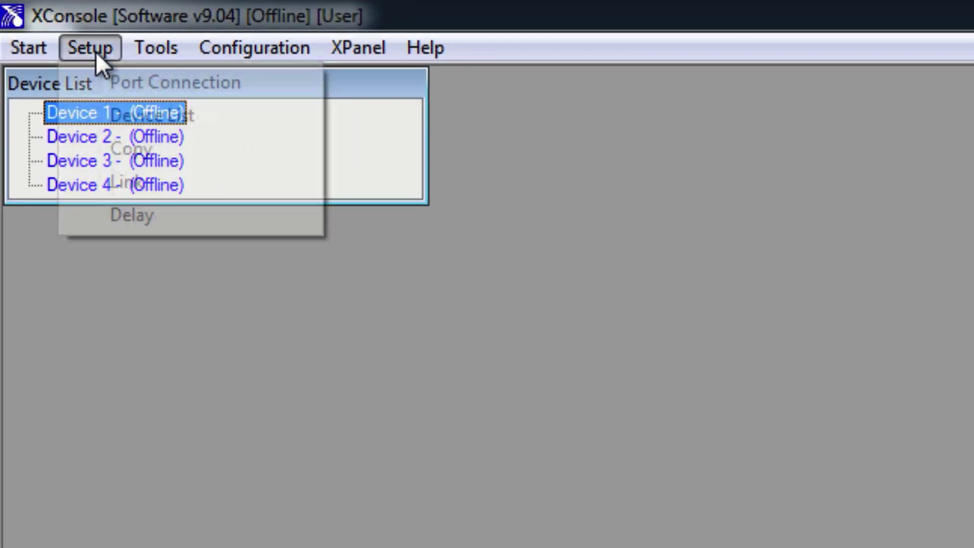
{"action": "left_click", "coordinate": [34, 59]}
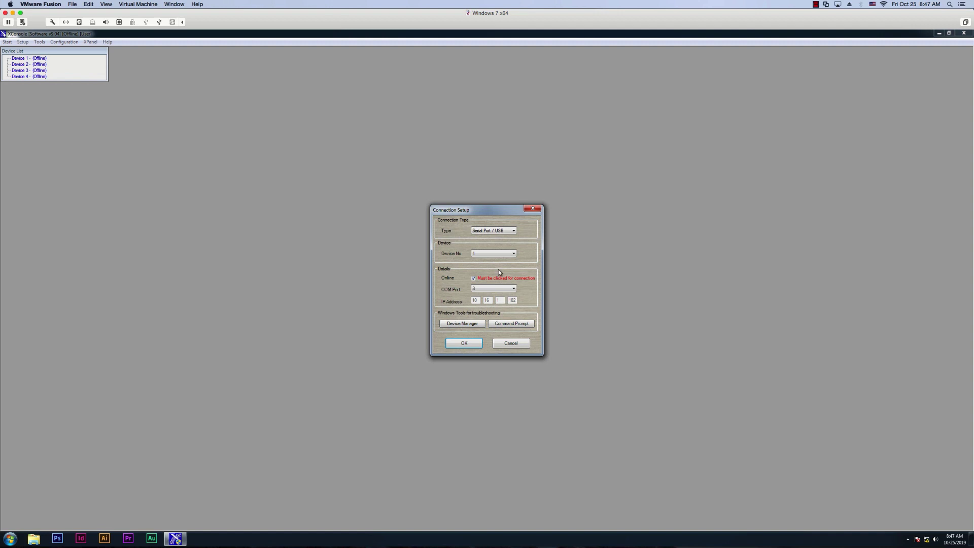
{"action": "left_click", "coordinate": [512, 230]}
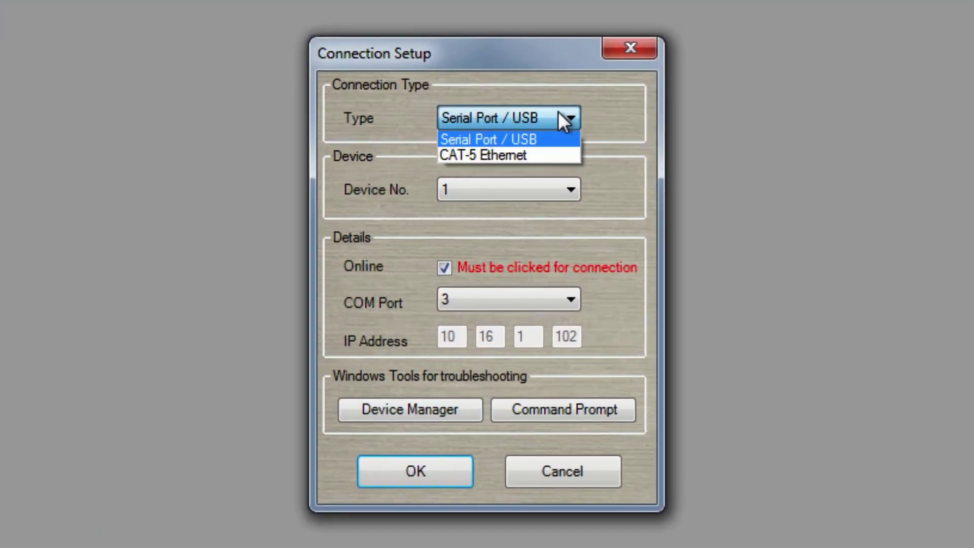
{"action": "left_click", "coordinate": [547, 152]}
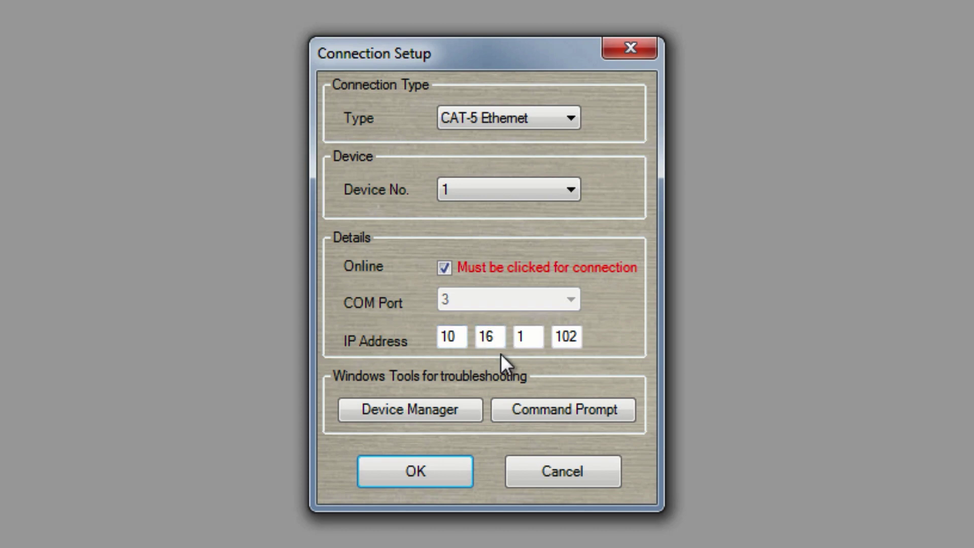
Run ipconfig from Connection Setup's Command Prompt, showing IPv4 10.0.0.137, mask 255.255.255.0.
{"action": "left_click", "coordinate": [570, 405]}
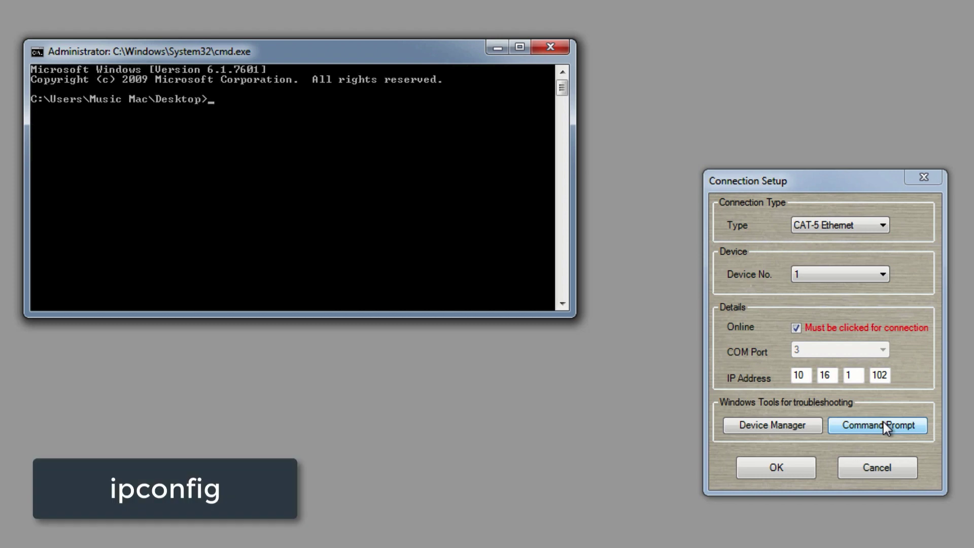
{"action": "type", "text": "ipconfig"}
{"action": "key", "text": "Return"}
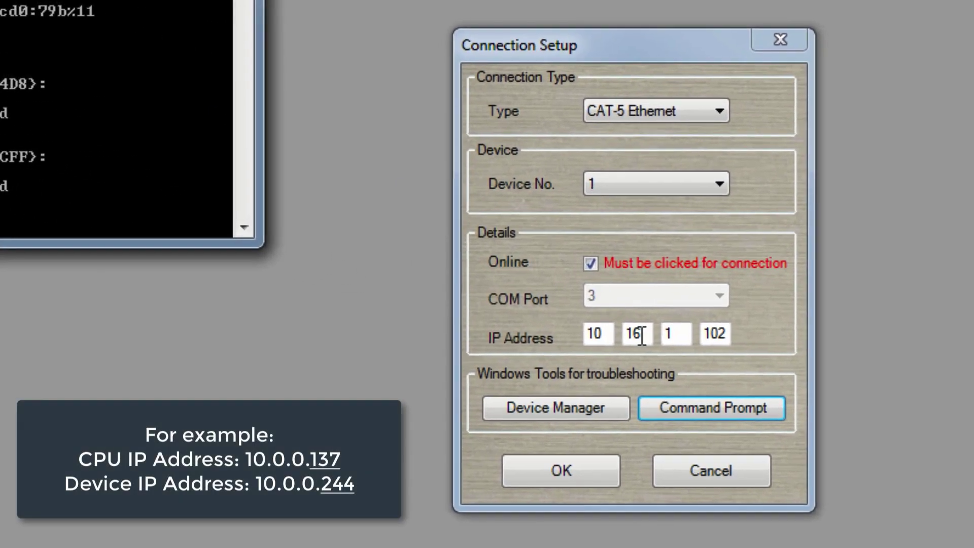
Change the device IP address to 10.0.0.244 and confirm the connection settings.
{"action": "left_click", "coordinate": [822, 375]}
{"action": "double_click", "coordinate": [630, 334]}
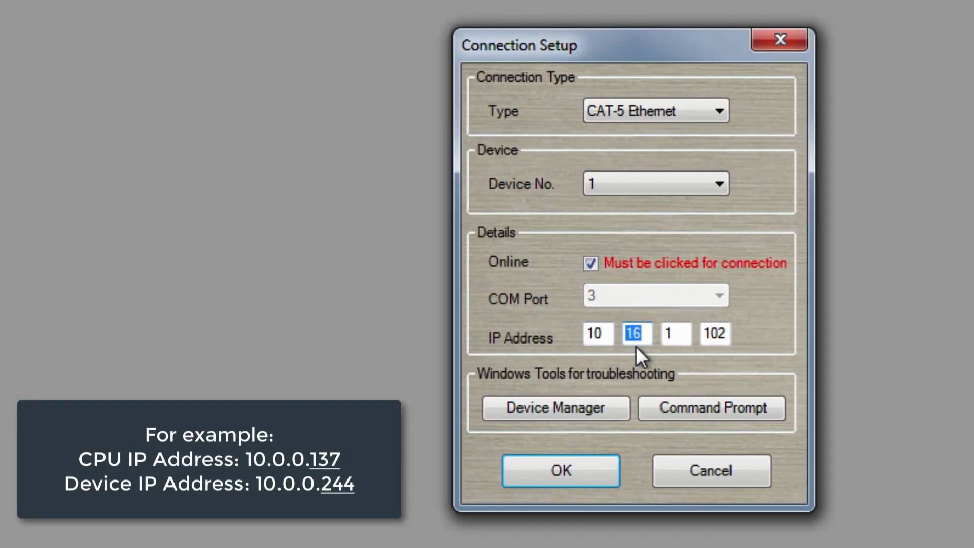
{"action": "type", "text": "0"}
{"action": "key", "text": "Tab"}
{"action": "type", "text": "0"}
{"action": "key", "text": "Tab"}
{"action": "type", "text": "244"}
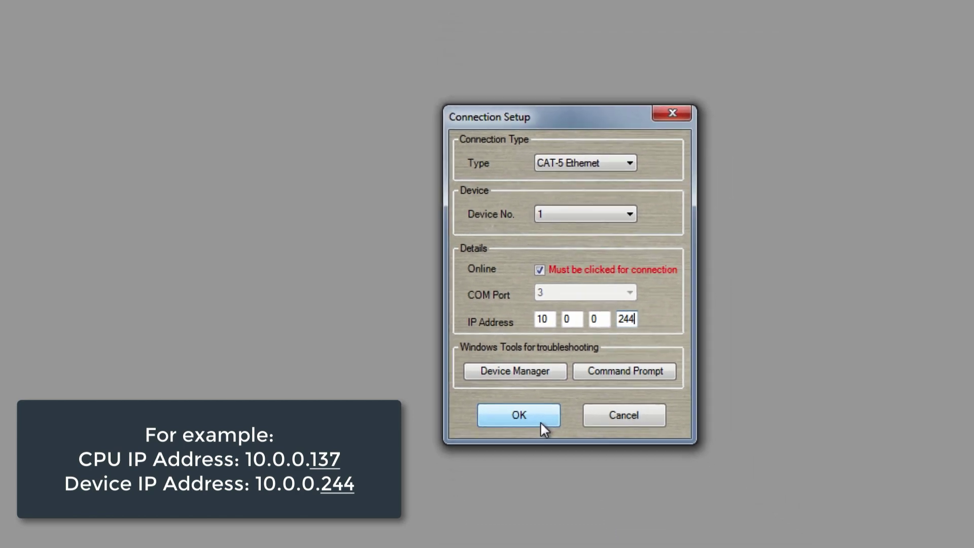
{"action": "left_click", "coordinate": [540, 422]}
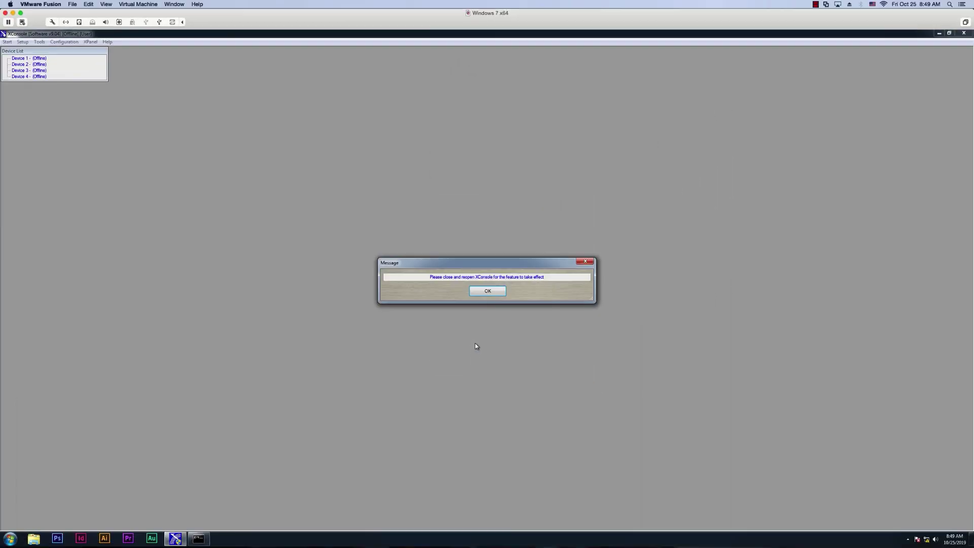
Dismiss the message saying XConsole must be reopened for the change to apply.
{"action": "left_click", "coordinate": [583, 305]}
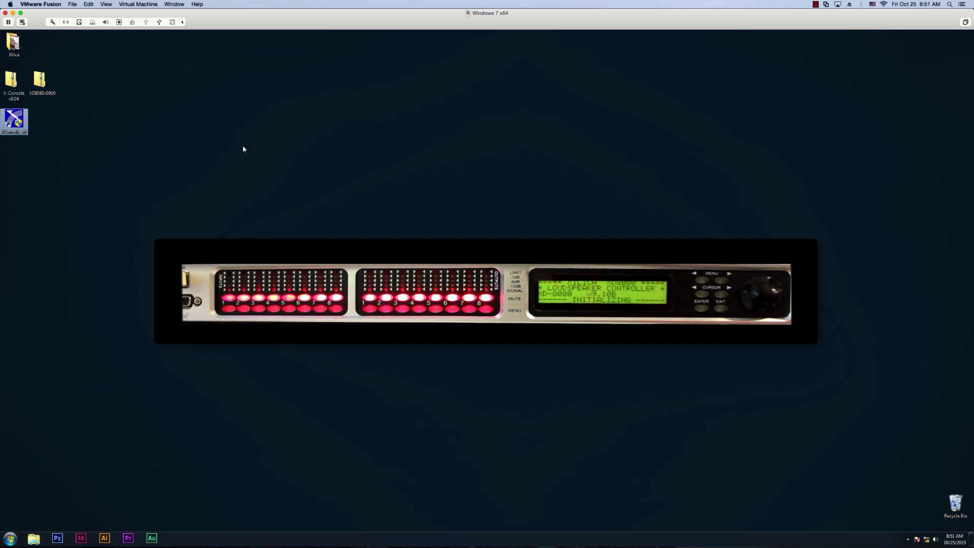
Relaunch XConsole as administrator, connect to the device, and open the Device 1 window.
{"action": "double_click", "coordinate": [10, 124]}
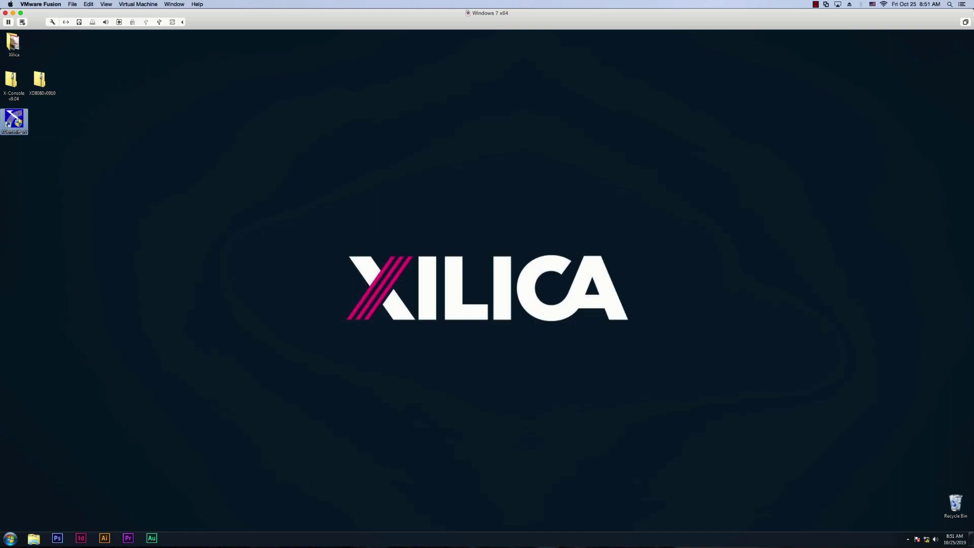
{"action": "left_click", "coordinate": [520, 299]}
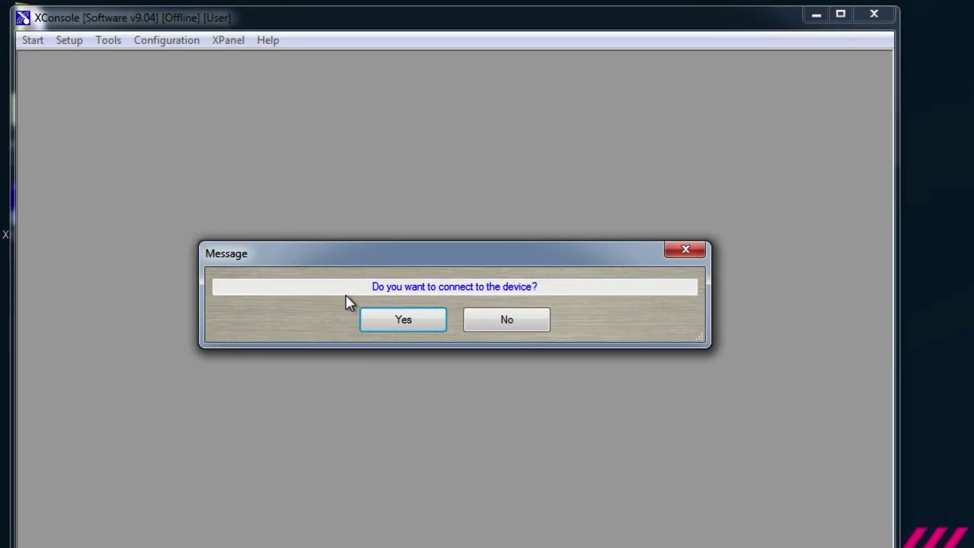
{"action": "left_click", "coordinate": [388, 312]}
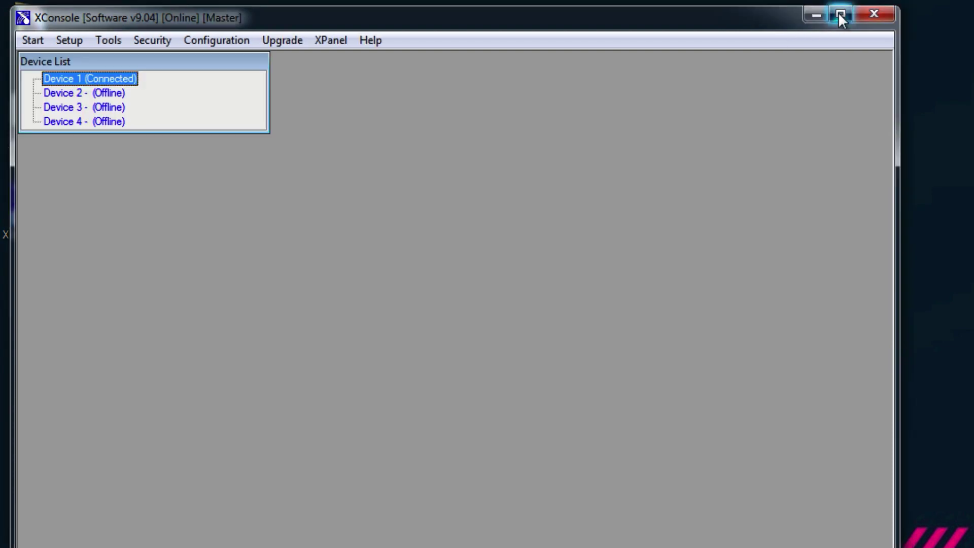
{"action": "left_click", "coordinate": [841, 15]}
{"action": "double_click", "coordinate": [97, 64]}
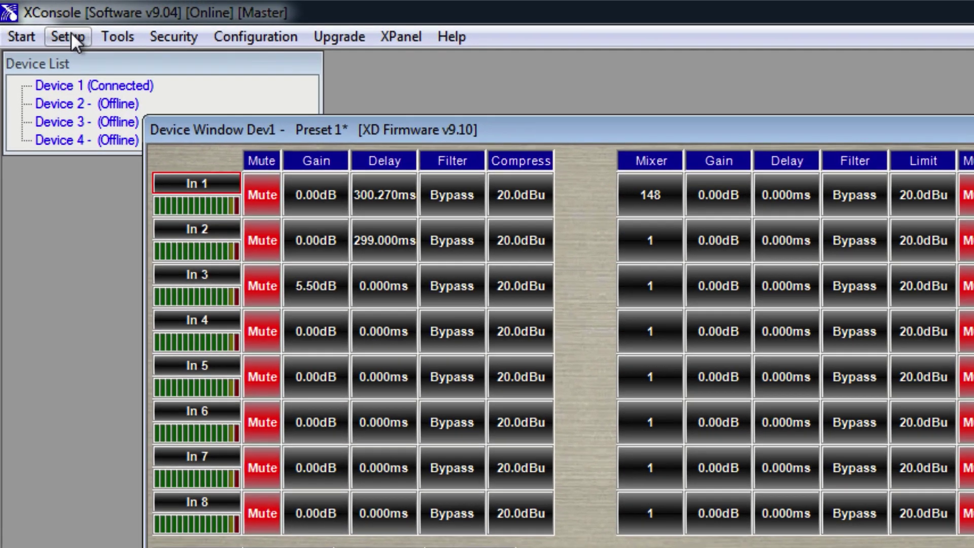
Open the port connection settings from Setup and launch a command prompt for troubleshooting.
{"action": "left_click", "coordinate": [56, 23]}
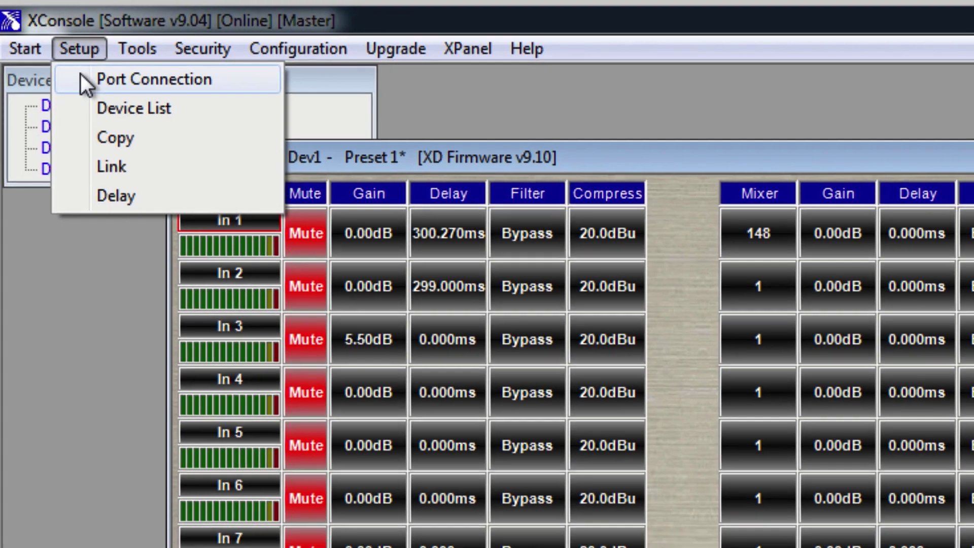
{"action": "left_click", "coordinate": [84, 81]}
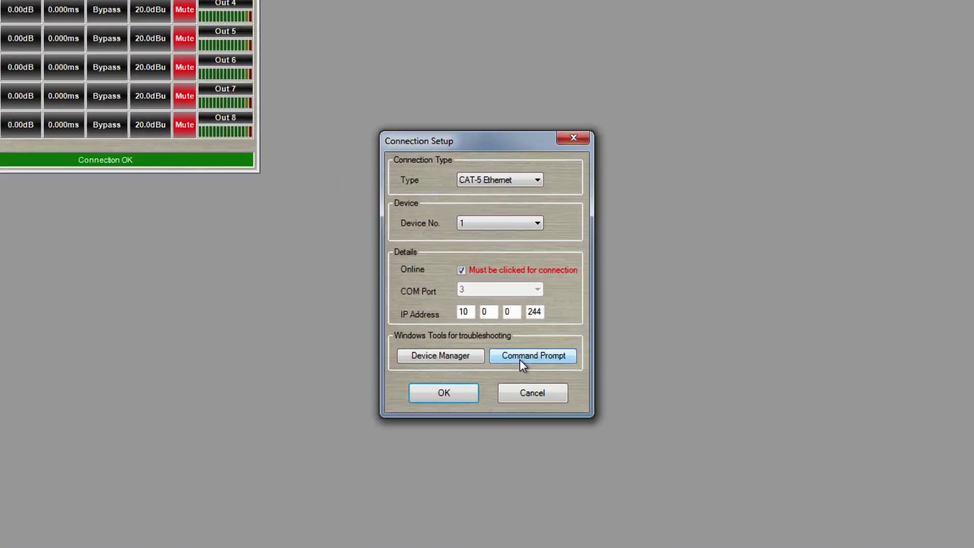
{"action": "left_click", "coordinate": [535, 394]}
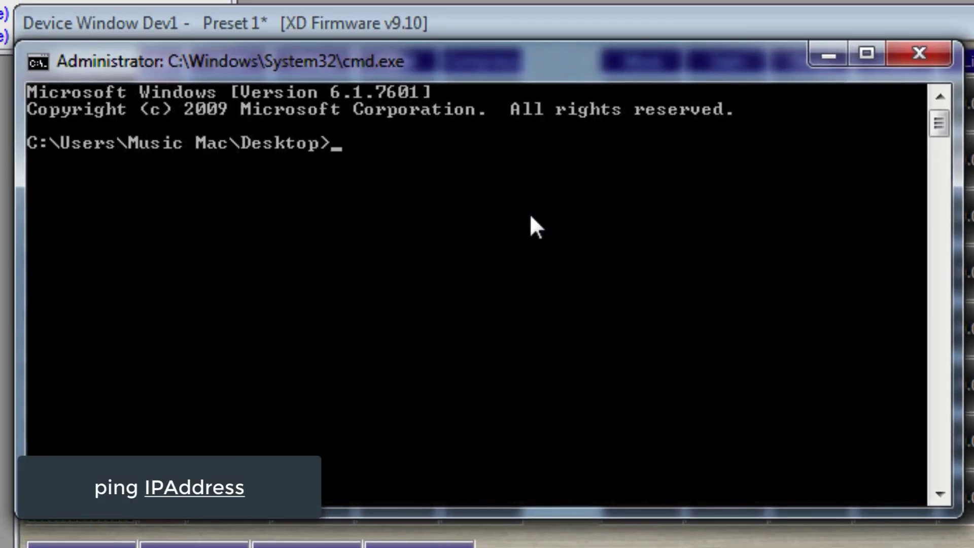
Ping 10.0.0.244, check for four replies with 0% loss, then close the command window.
{"action": "type", "text": "ping 10.0.0.244"}
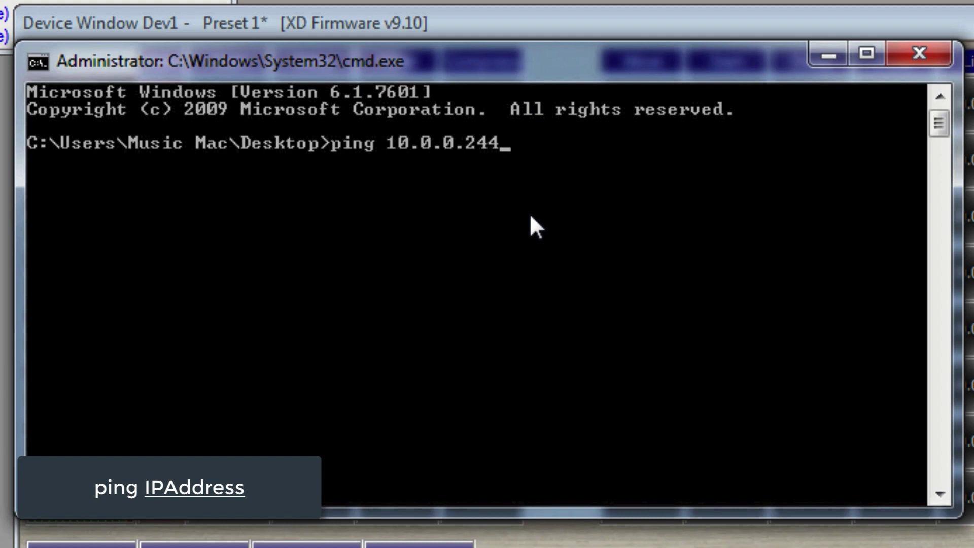
{"action": "key", "text": "Return"}
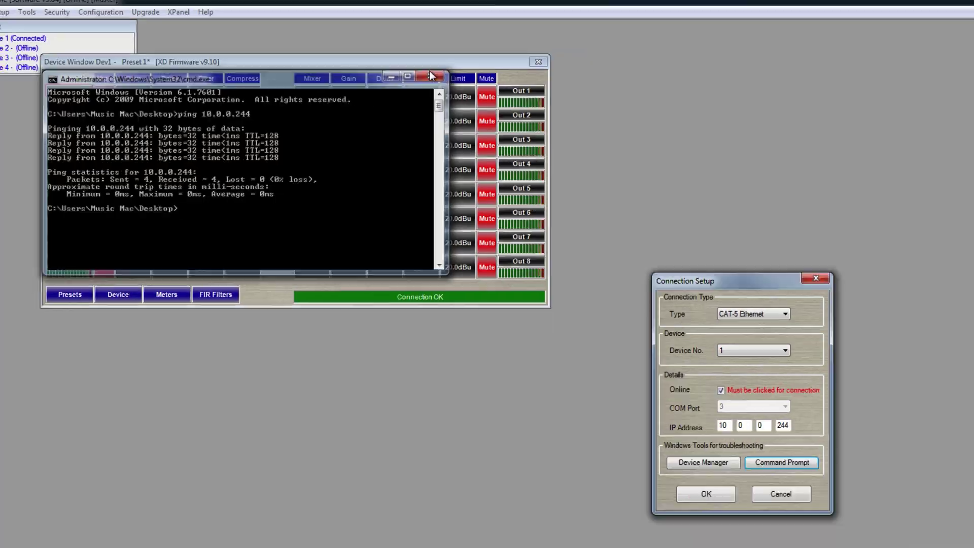
{"action": "left_click", "coordinate": [431, 76]}
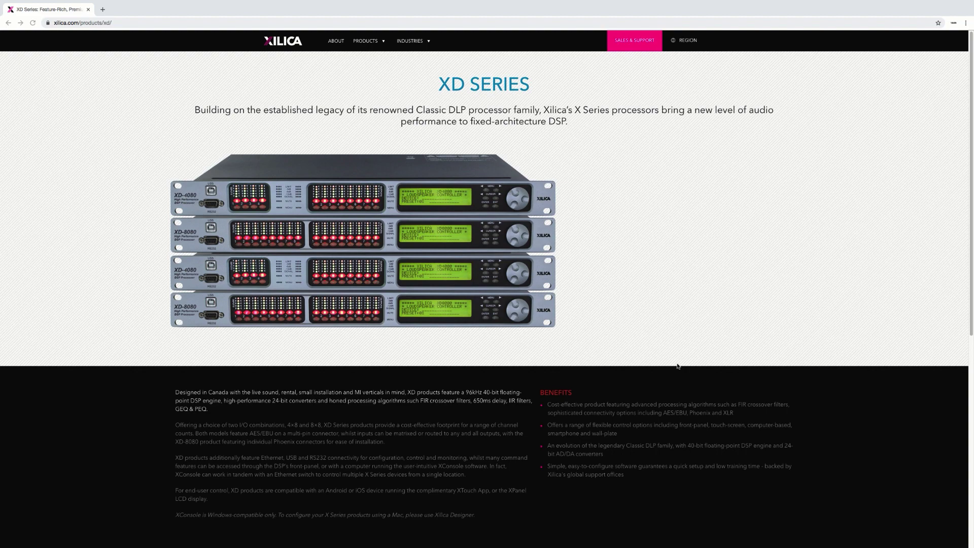
Scroll the XD Series product page down to its Downloads section.
{"action": "scroll", "coordinate": [678, 366], "scroll_direction": "down", "scroll_amount": 8}
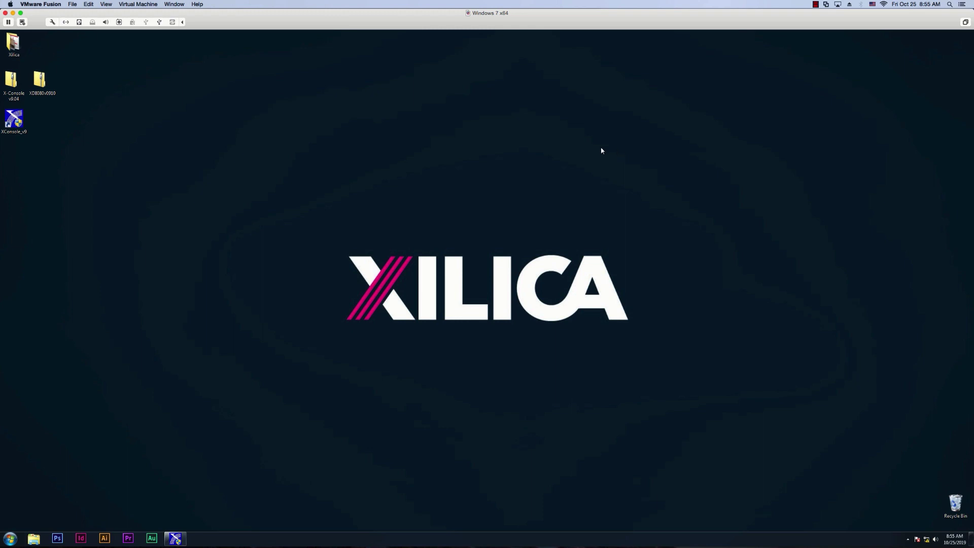
Extract the XD8080v0910 disc image from its zip onto the desktop.
{"action": "double_click", "coordinate": [44, 88]}
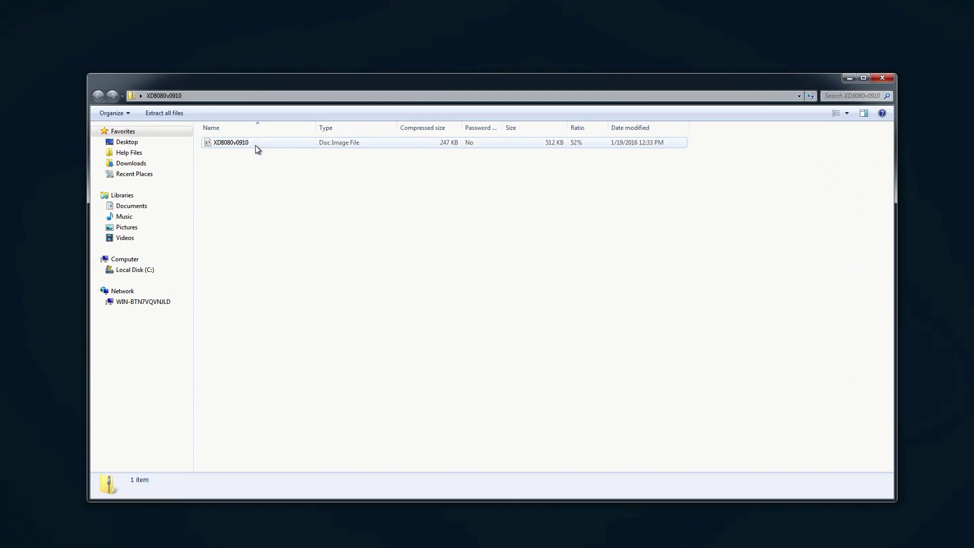
{"action": "left_click_drag", "start_coordinate": [248, 145], "coordinate": [117, 111]}
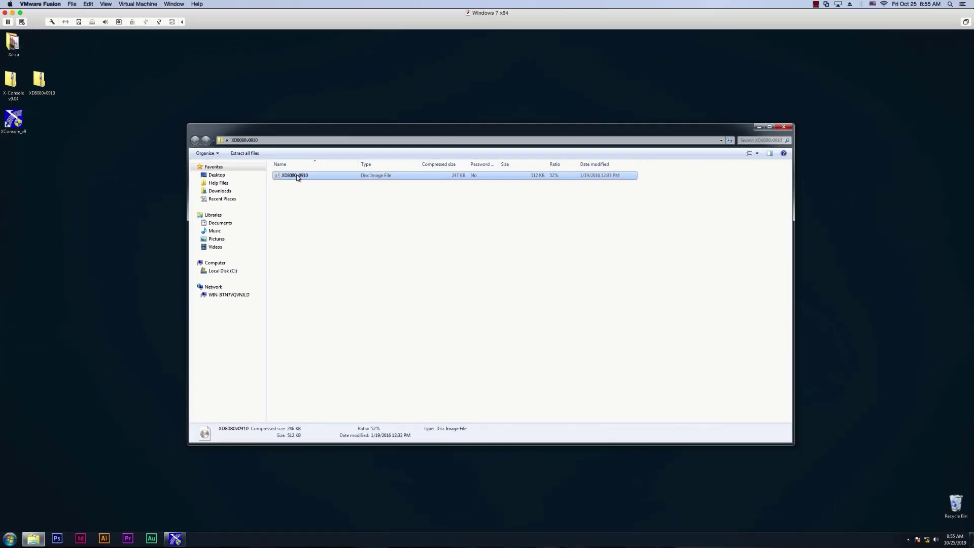
{"action": "left_click_drag", "start_coordinate": [209, 152], "coordinate": [50, 132]}
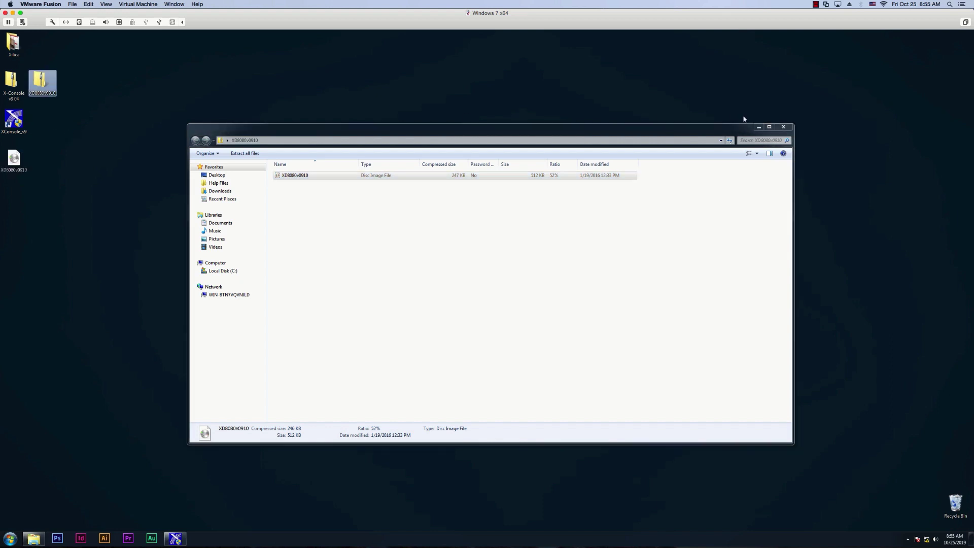
{"action": "left_click", "coordinate": [783, 127]}
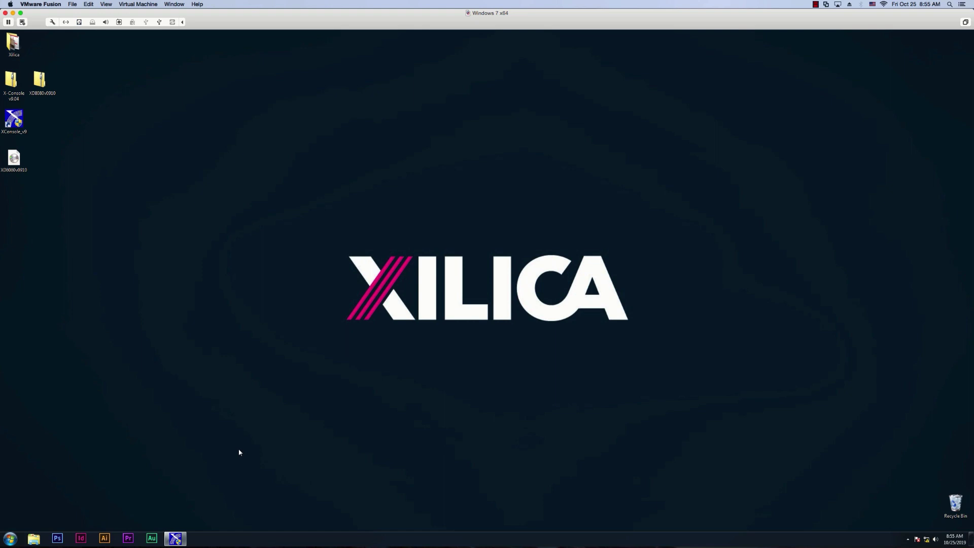
Start Upgrade > Firmware in XConsole and accept both the backup and power warnings.
{"action": "left_click", "coordinate": [178, 538]}
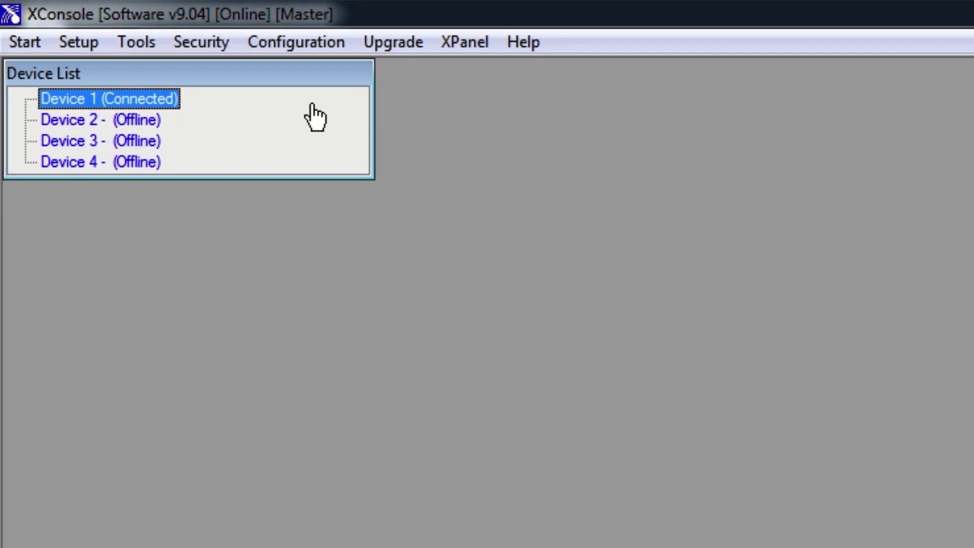
{"action": "left_click", "coordinate": [395, 41]}
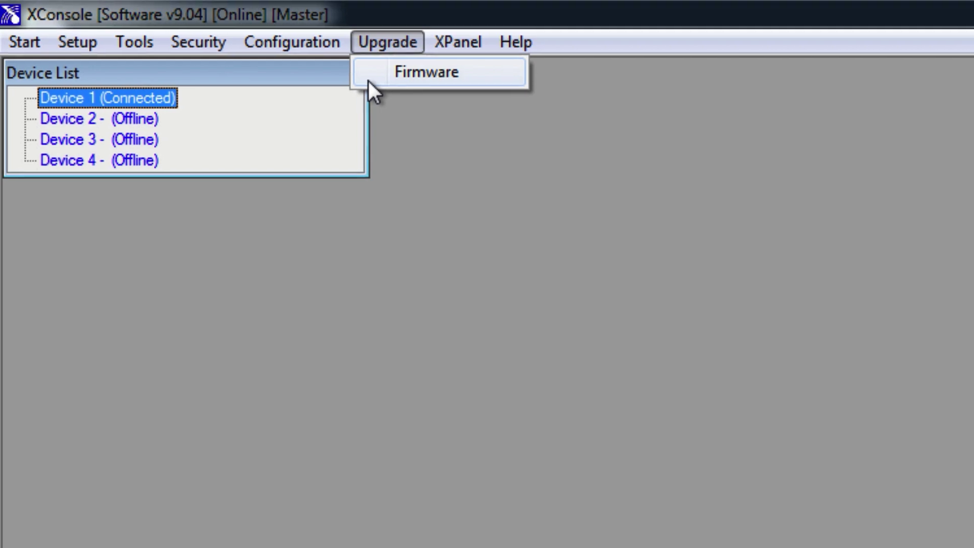
{"action": "left_click", "coordinate": [370, 80]}
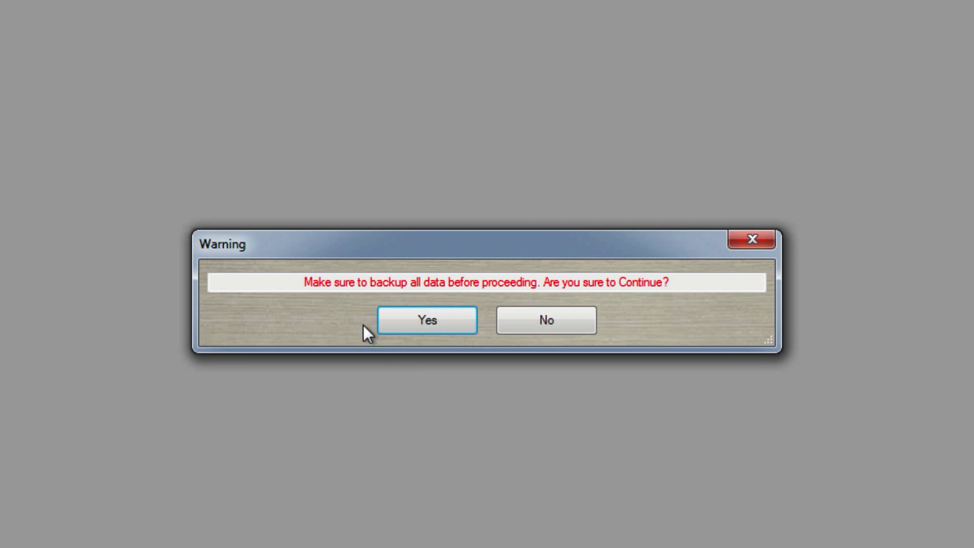
{"action": "left_click", "coordinate": [387, 316]}
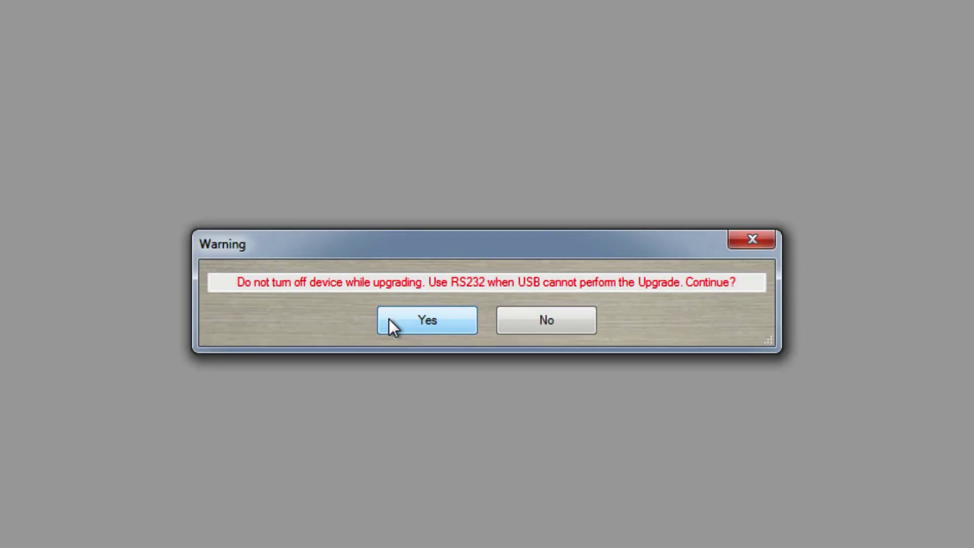
{"action": "left_click", "coordinate": [388, 318]}
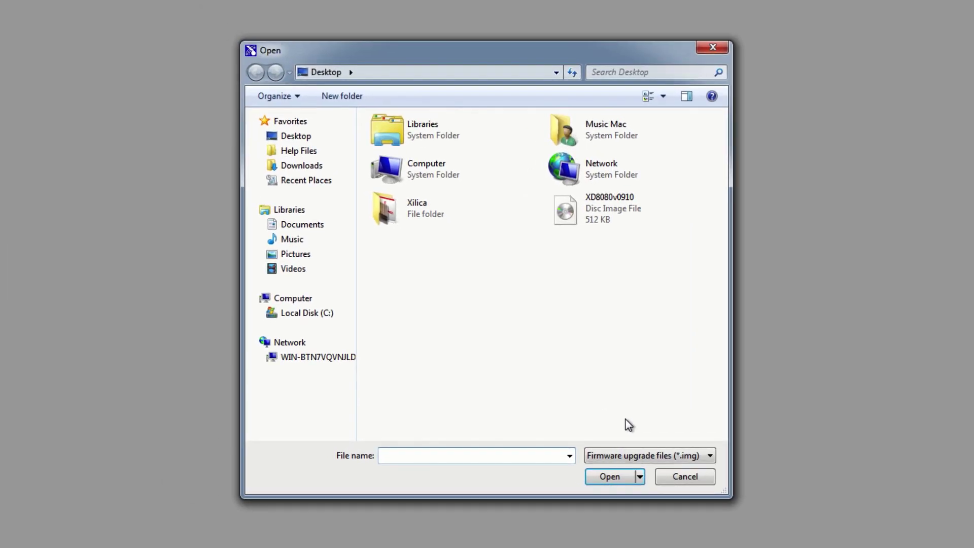
Install the XD8080v0910 firmware image from the Desktop folder.
{"action": "left_click", "coordinate": [297, 136]}
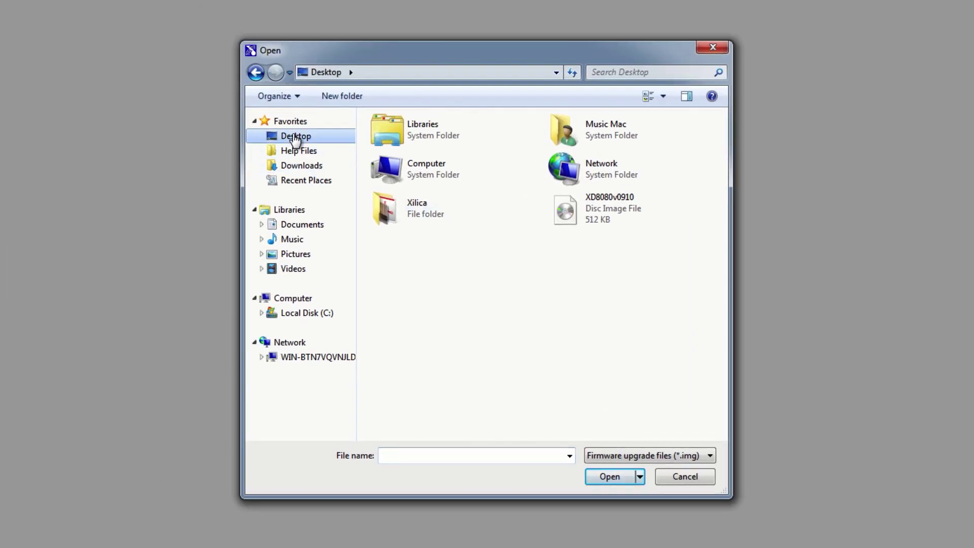
{"action": "double_click", "coordinate": [639, 216]}
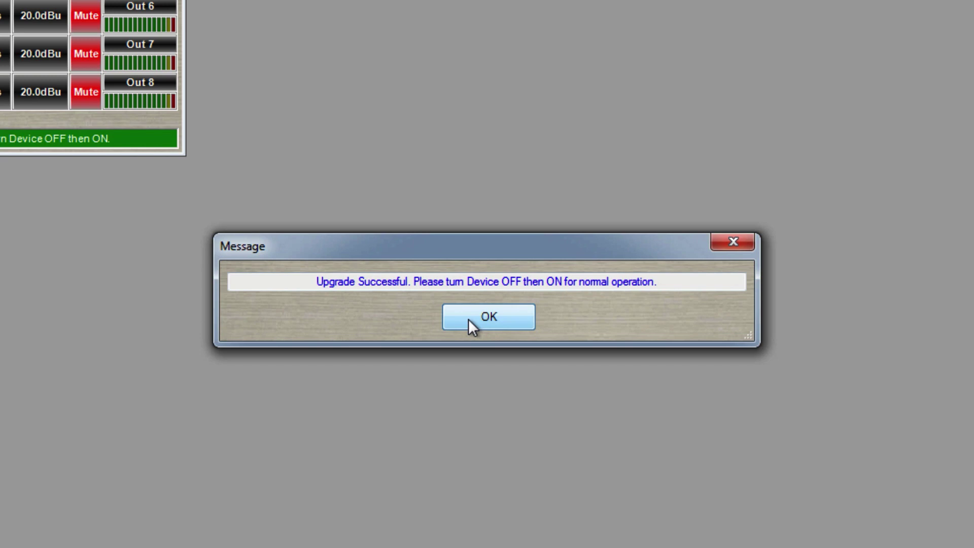
Acknowledge the upgrade-successful and reopen notices, then close XConsole.
{"action": "left_click", "coordinate": [452, 320]}
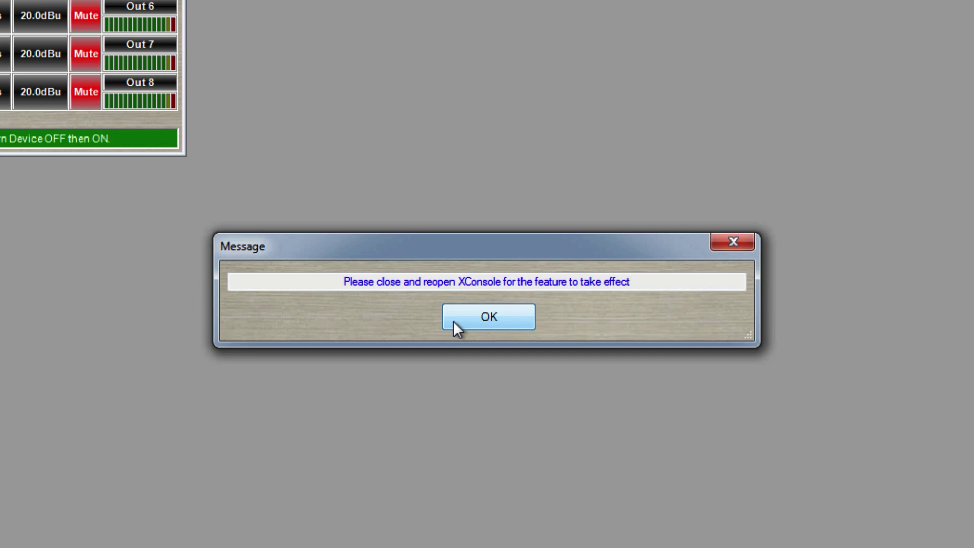
{"action": "left_click", "coordinate": [455, 321]}
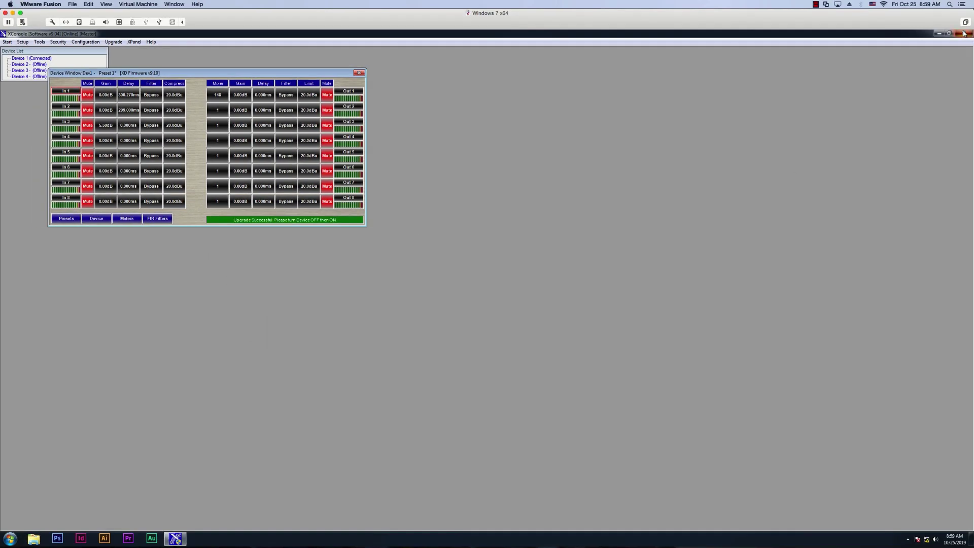
{"action": "left_click", "coordinate": [965, 33]}
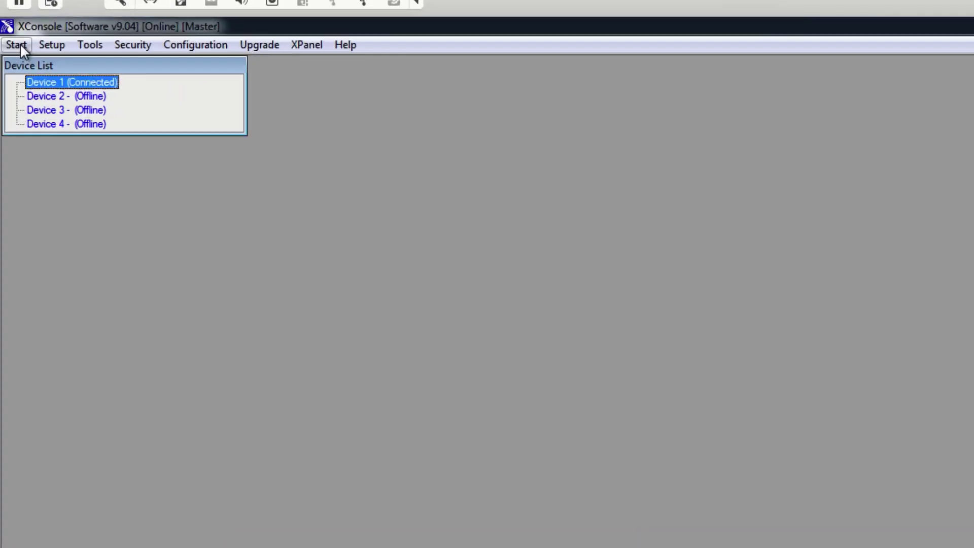
Bring up the Start > LogOn password prompt and search the Xilica help centre for 'x series password'.
{"action": "left_click", "coordinate": [21, 46]}
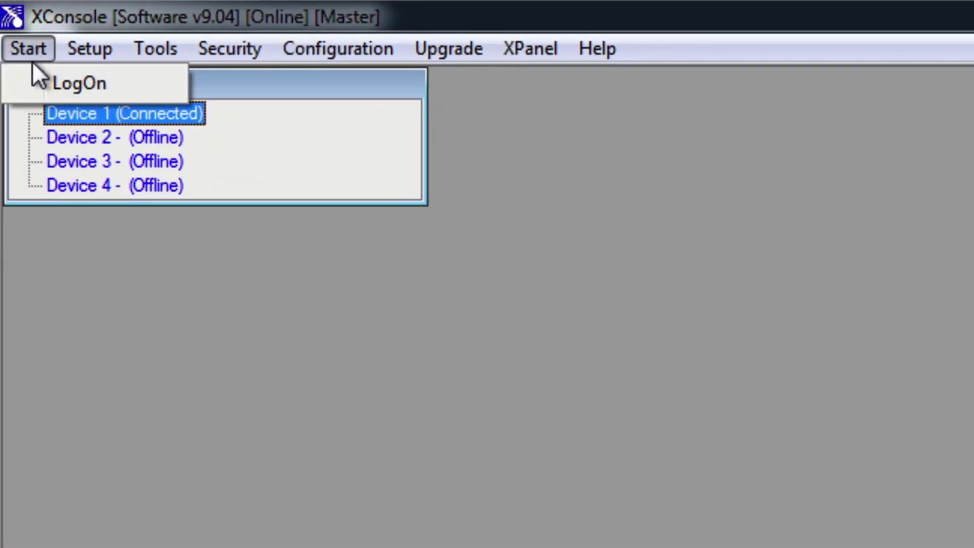
{"action": "left_click", "coordinate": [33, 82]}
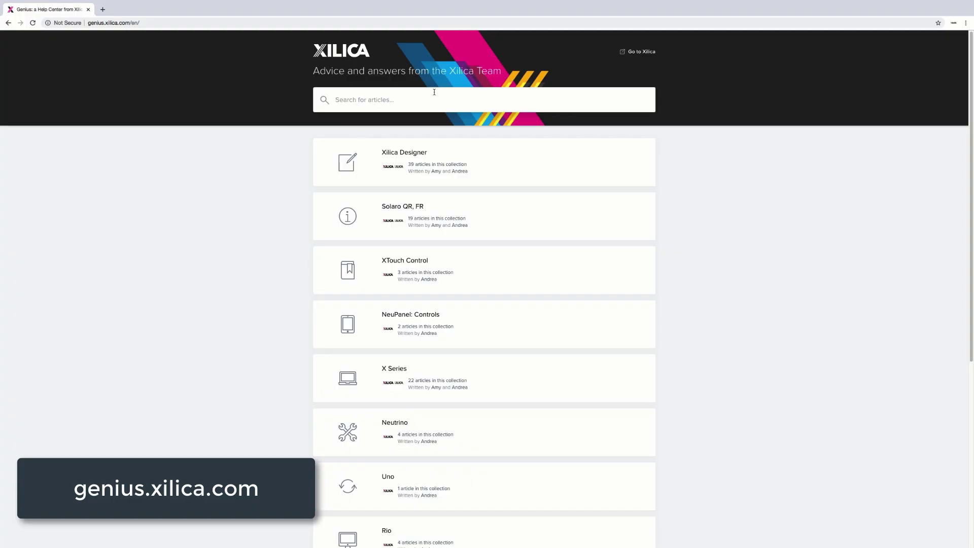
{"action": "left_click", "coordinate": [434, 92]}
{"action": "type", "text": "x series passwor"}
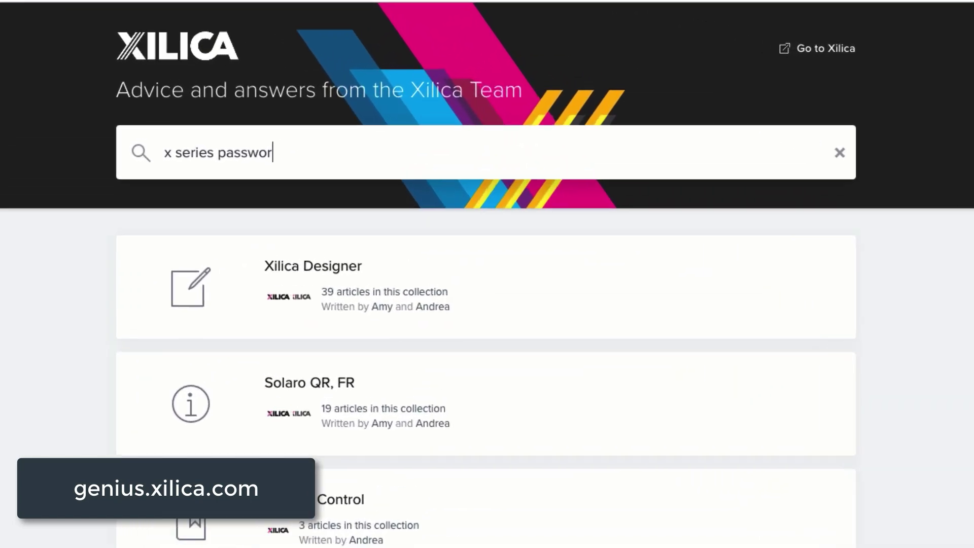
{"action": "type", "text": "d"}
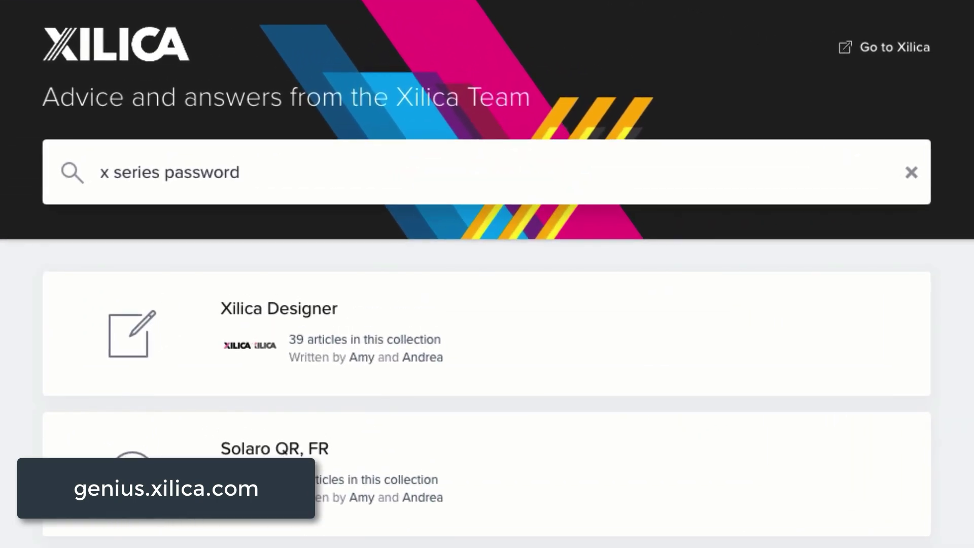
Search Xilica Genius for 'x series password' and open the How to reset your X Series password article.
{"action": "key", "text": "Return"}
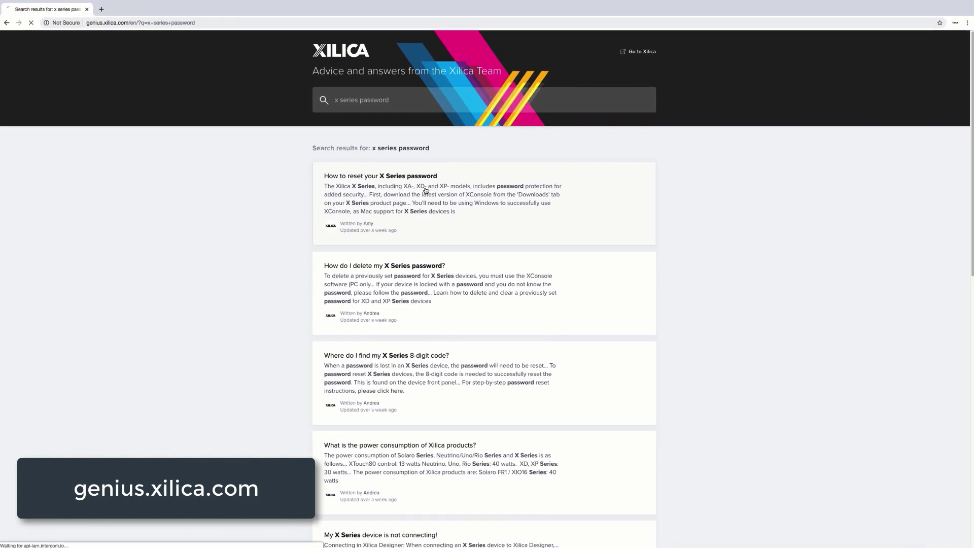
{"action": "left_click", "coordinate": [426, 191]}
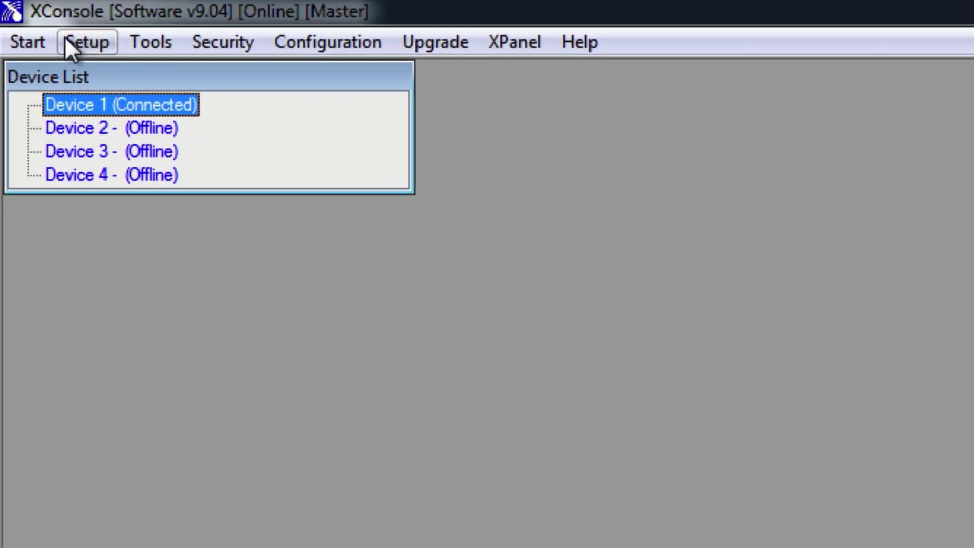
Review the Port Connection settings and close them without changes.
{"action": "left_click", "coordinate": [66, 38]}
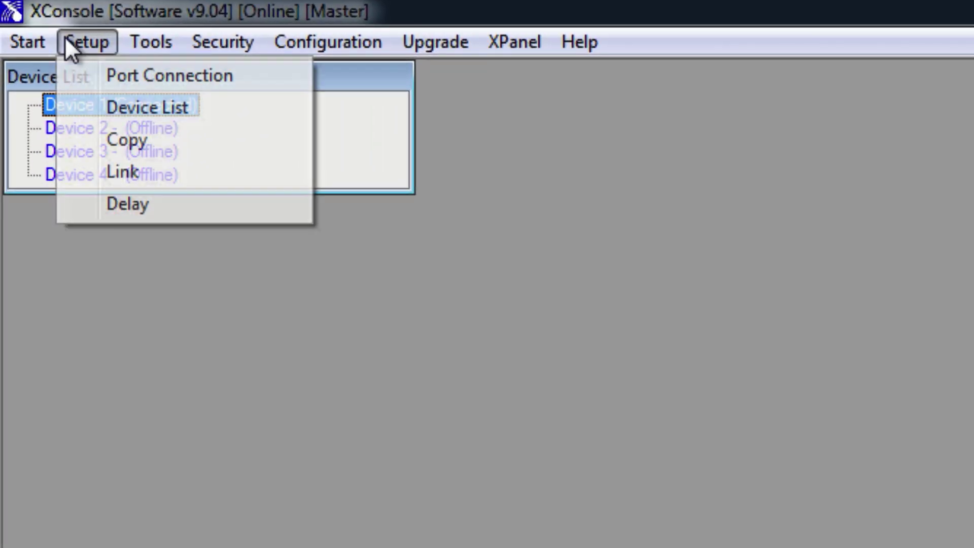
{"action": "left_click", "coordinate": [67, 74]}
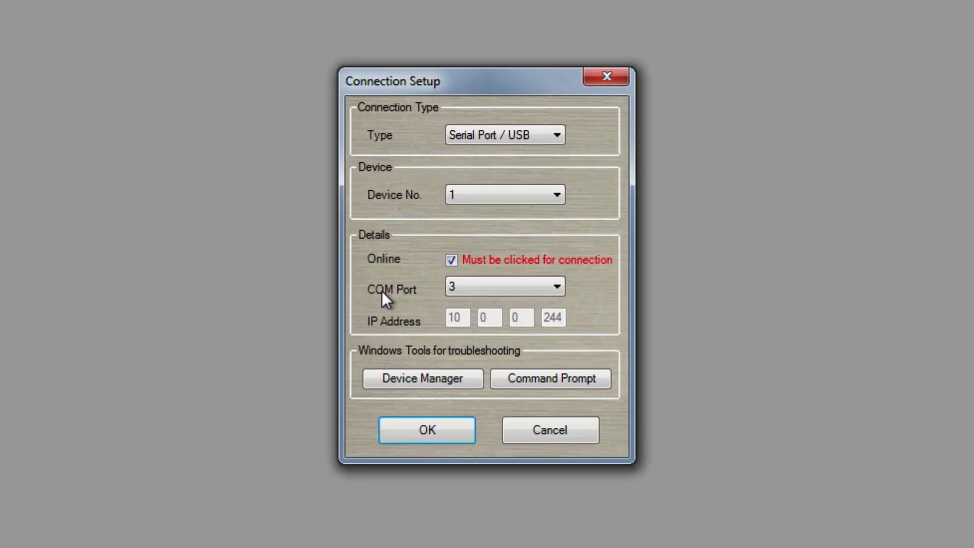
{"action": "left_click", "coordinate": [607, 76]}
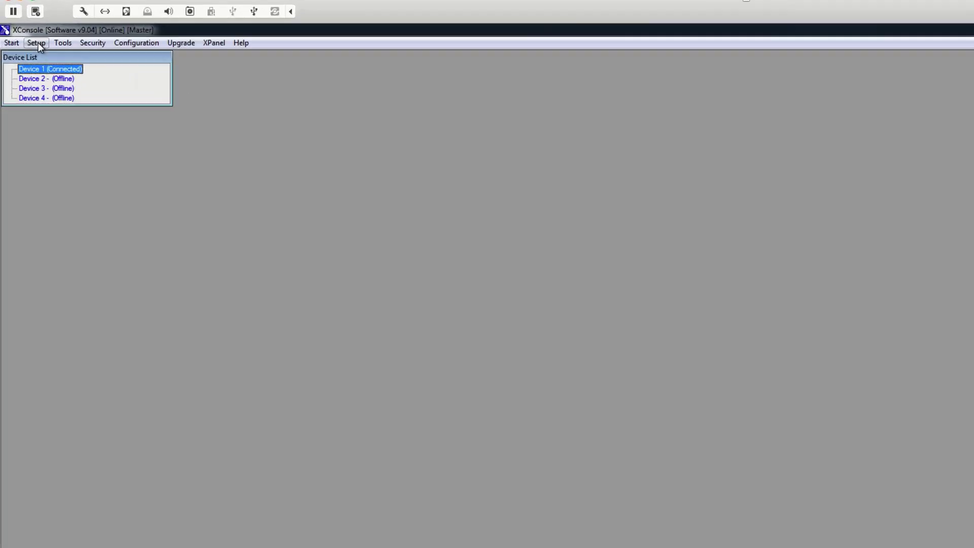
Confirm the Device List maximum of 4 devices, then bring up Copy Setup.
{"action": "left_click", "coordinate": [22, 41]}
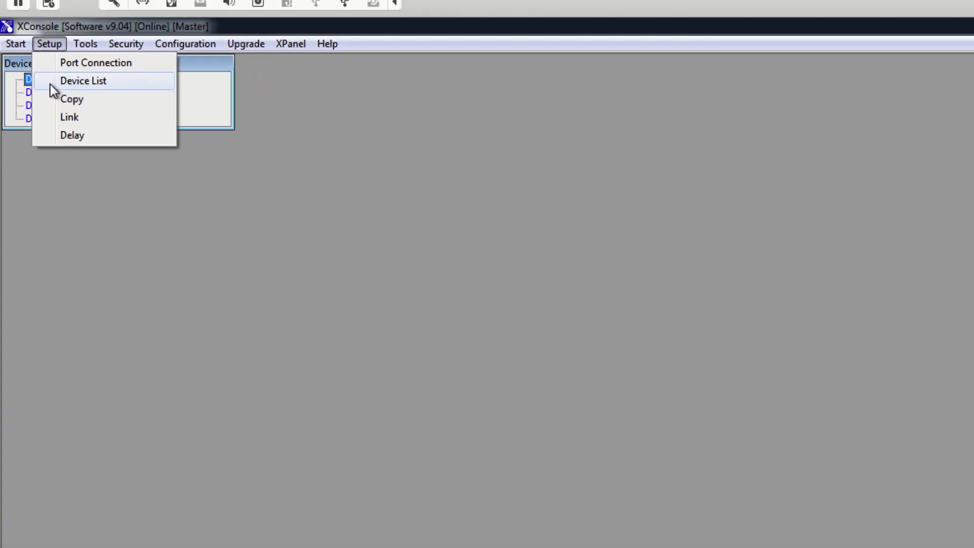
{"action": "left_click", "coordinate": [26, 59]}
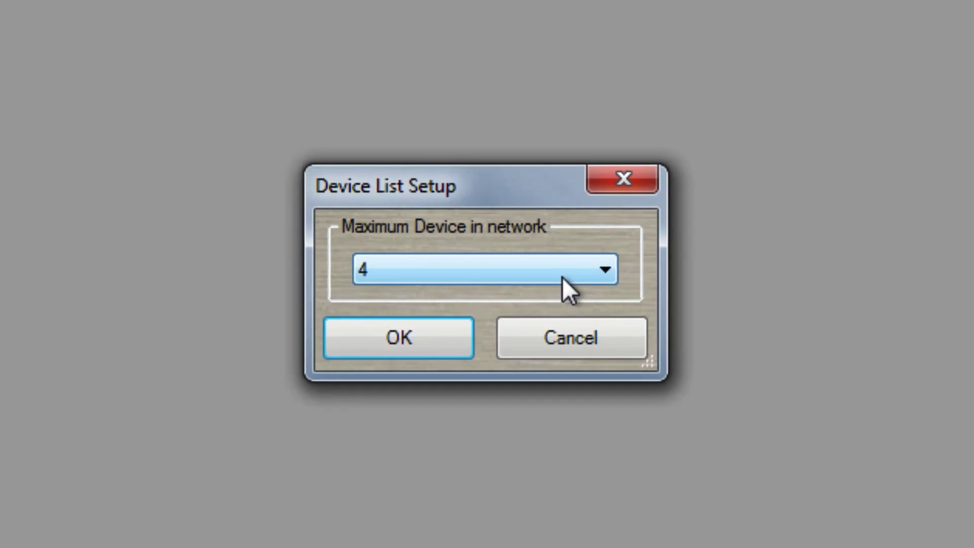
{"action": "left_click", "coordinate": [439, 335]}
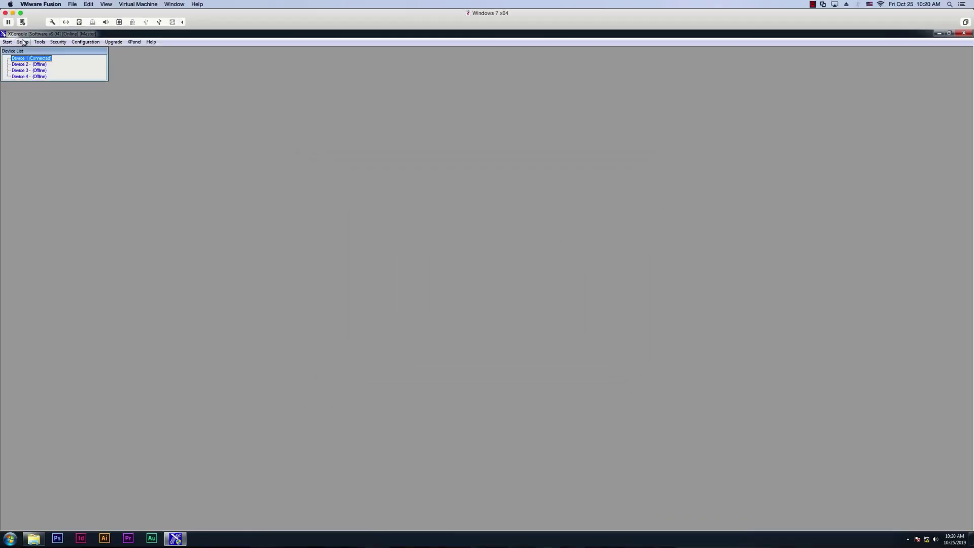
{"action": "left_click", "coordinate": [22, 43]}
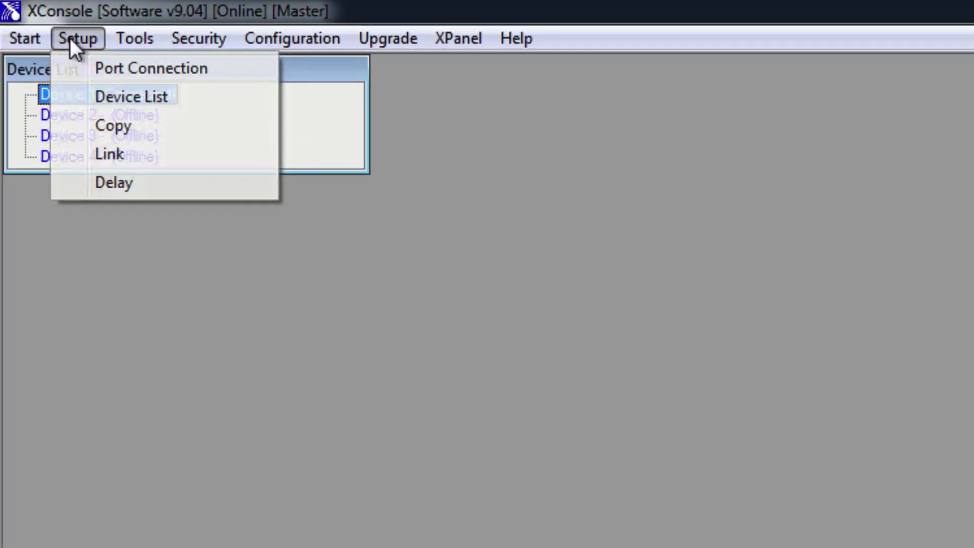
{"action": "left_click", "coordinate": [92, 131]}
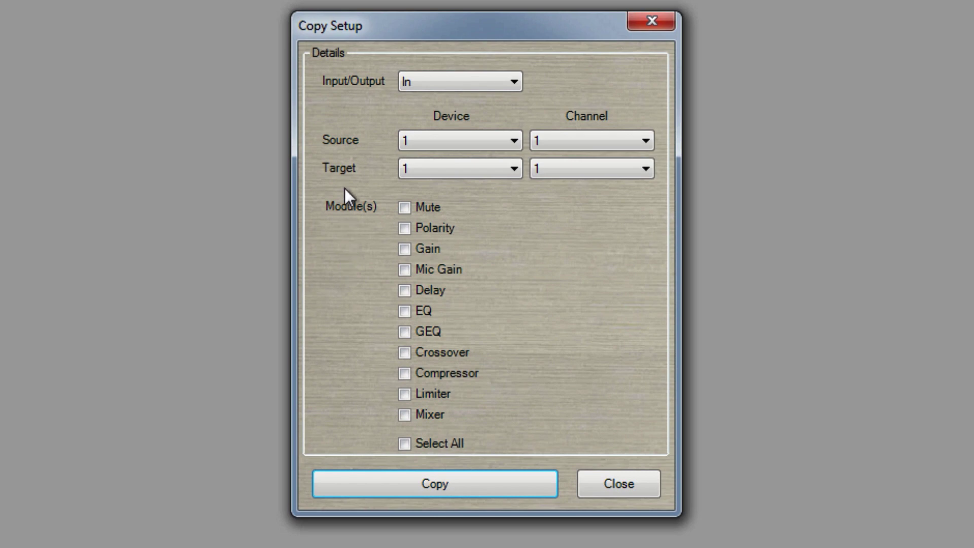
Leave the copy direction as In and close Copy Setup without copying anything.
{"action": "left_click", "coordinate": [492, 83]}
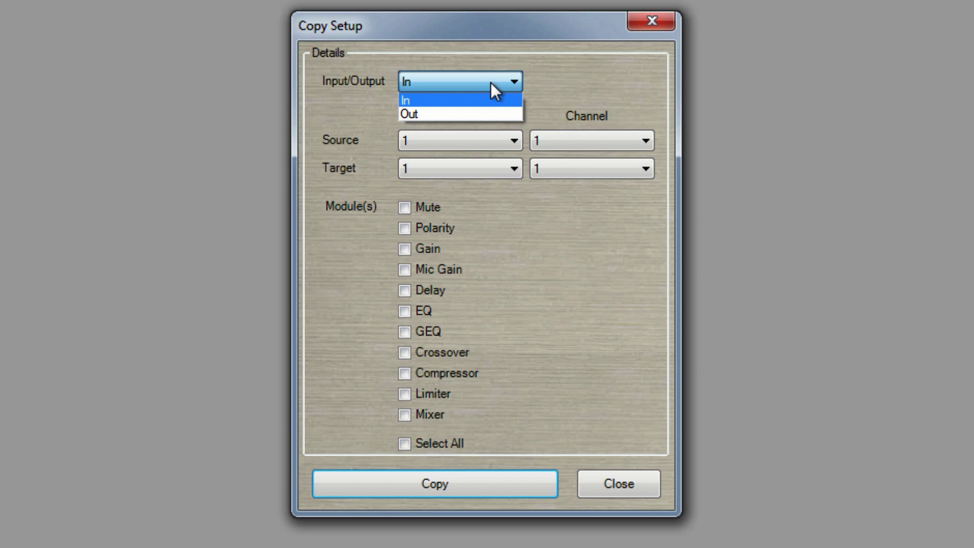
{"action": "left_click", "coordinate": [491, 83]}
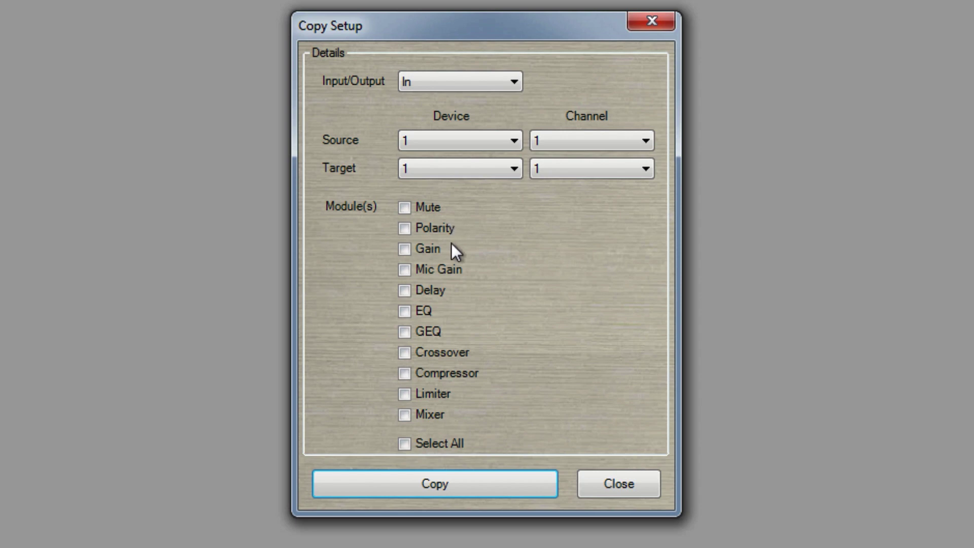
{"action": "left_click", "coordinate": [618, 484]}
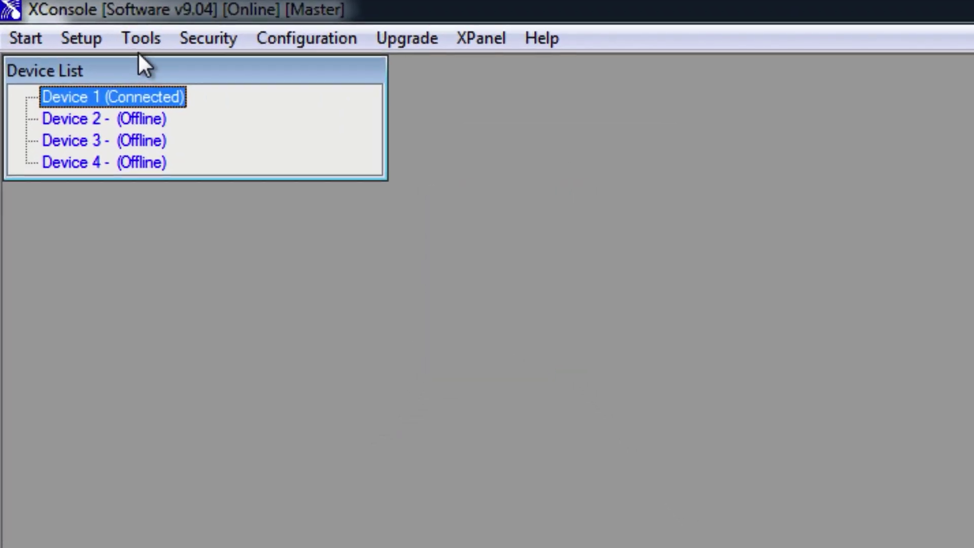
Enable Link No. 1 on inputs in Link Setup, leaving whole-device linking off.
{"action": "left_click", "coordinate": [92, 38]}
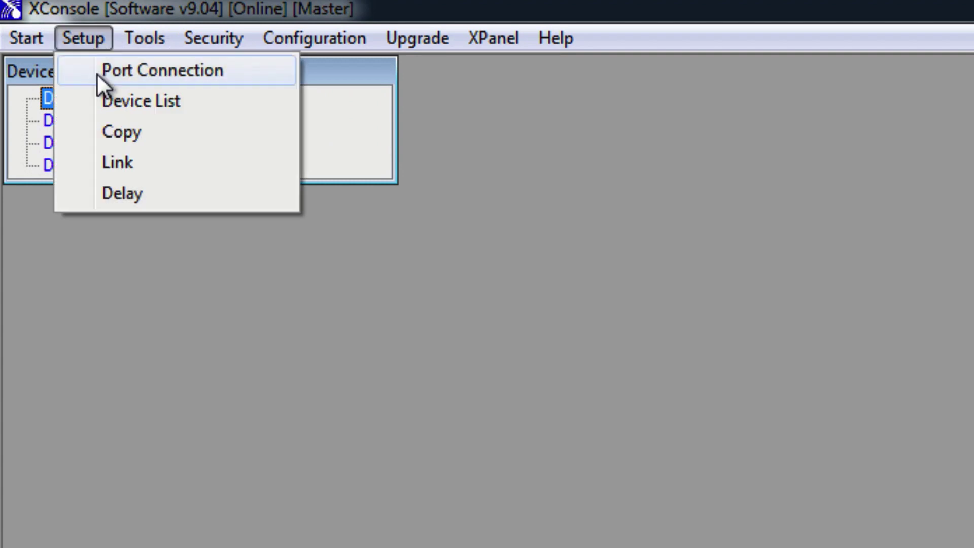
{"action": "left_click", "coordinate": [140, 159]}
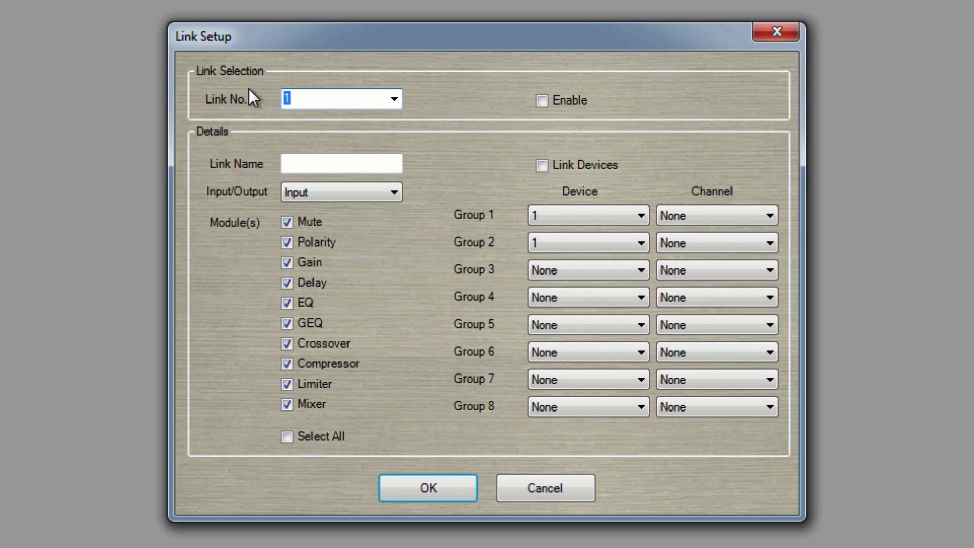
{"action": "left_click", "coordinate": [396, 102]}
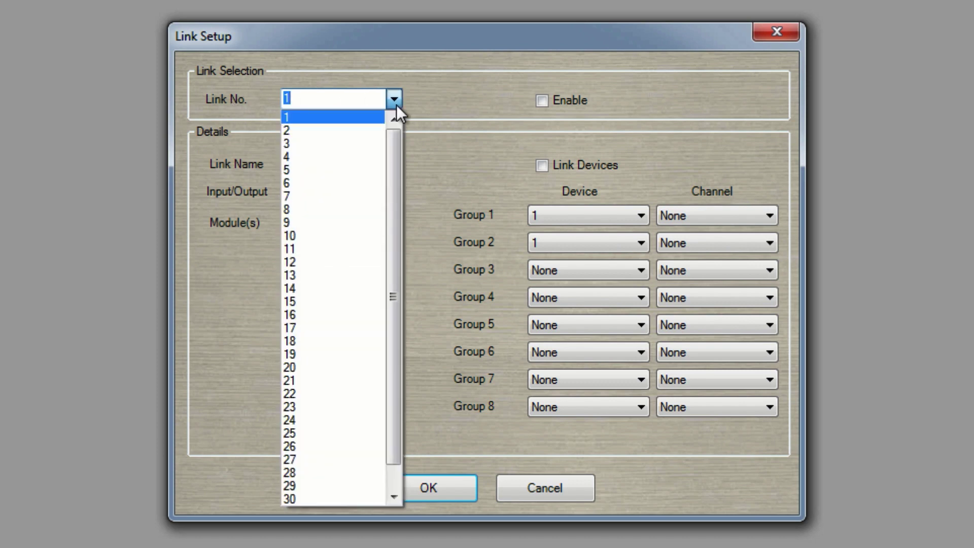
{"action": "left_click", "coordinate": [397, 104]}
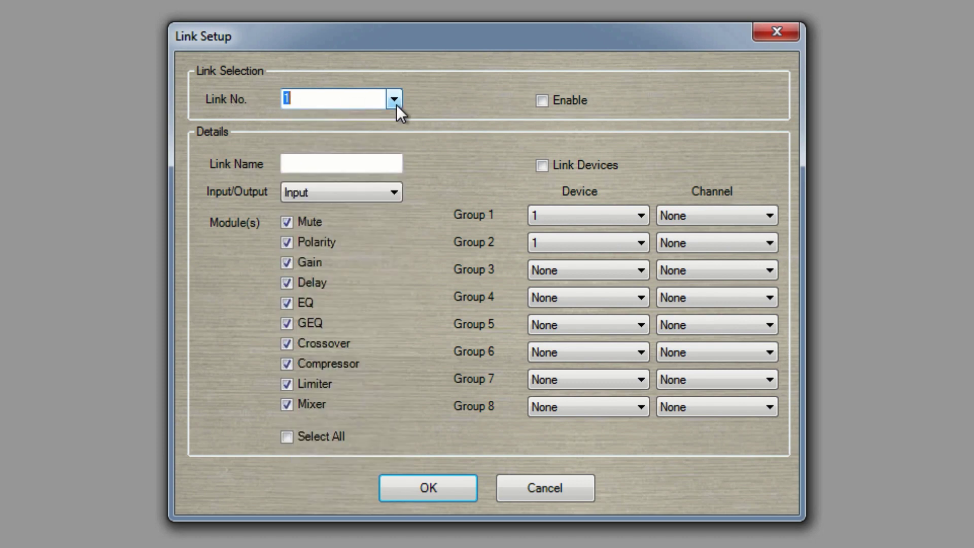
{"action": "left_click", "coordinate": [547, 100]}
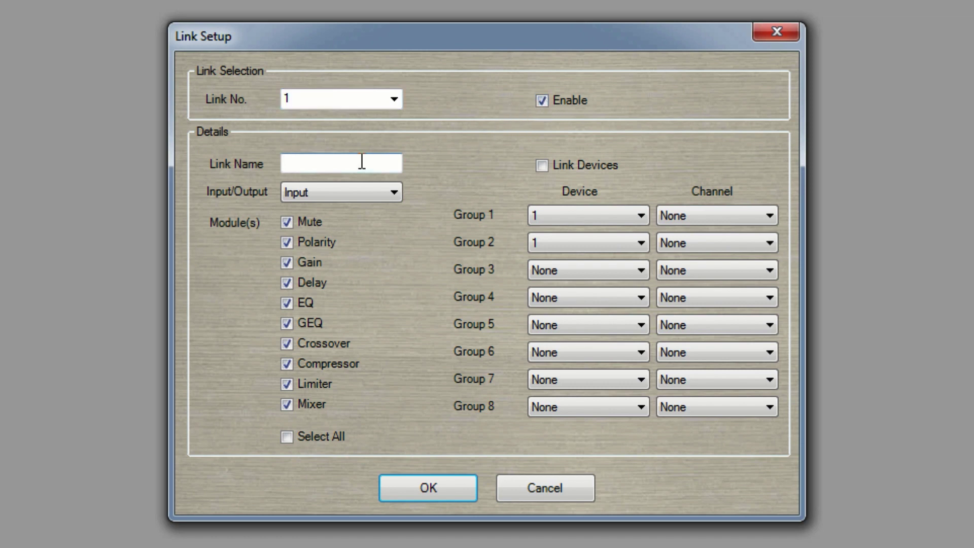
{"action": "left_click", "coordinate": [351, 197]}
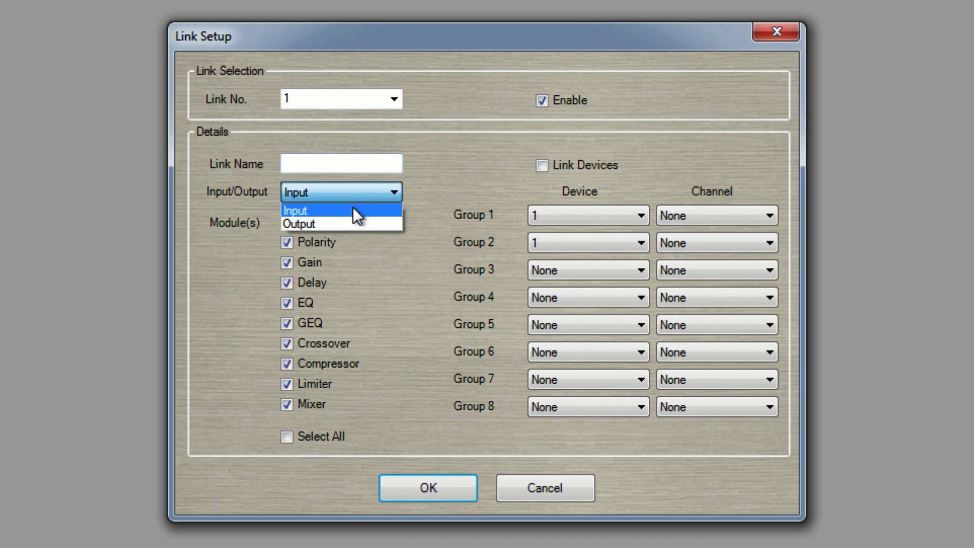
{"action": "left_click", "coordinate": [470, 160]}
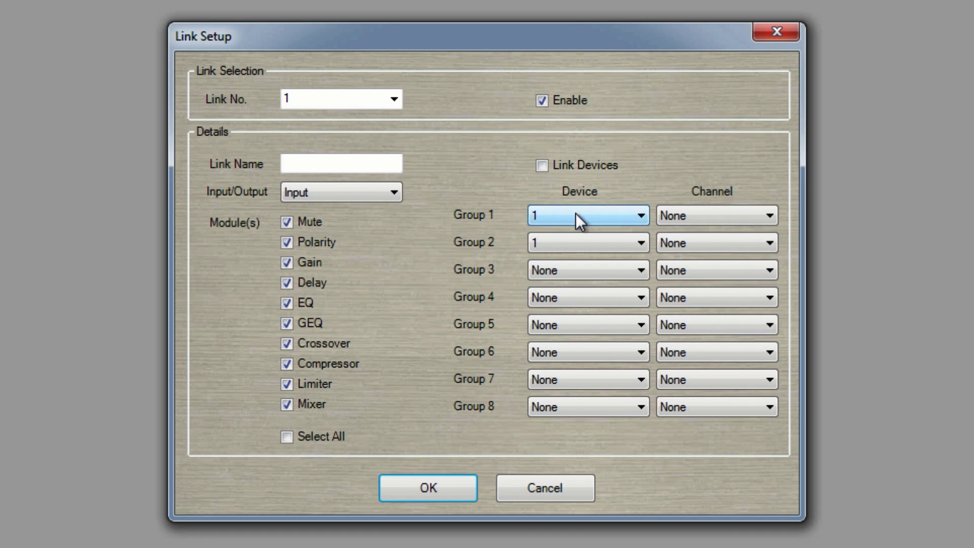
{"action": "left_click", "coordinate": [550, 165]}
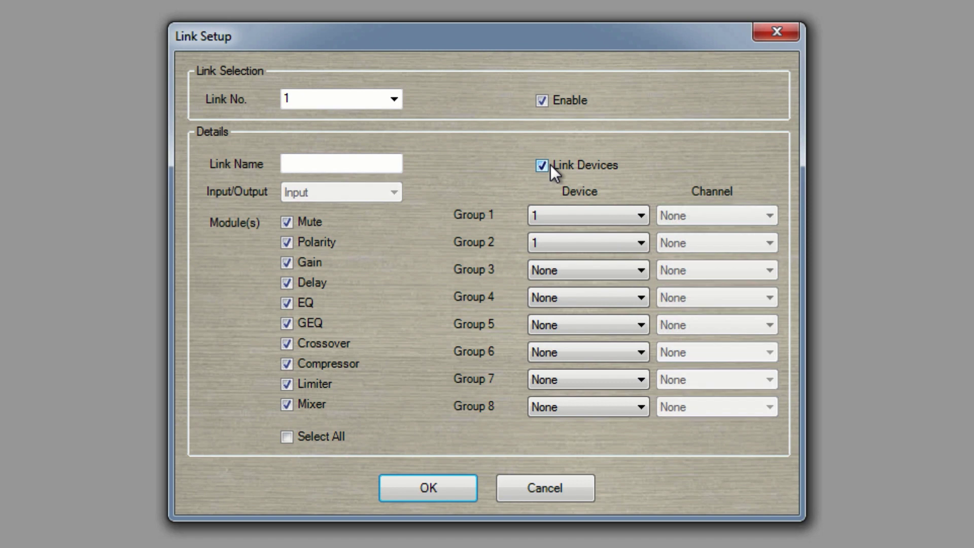
{"action": "left_click", "coordinate": [549, 164]}
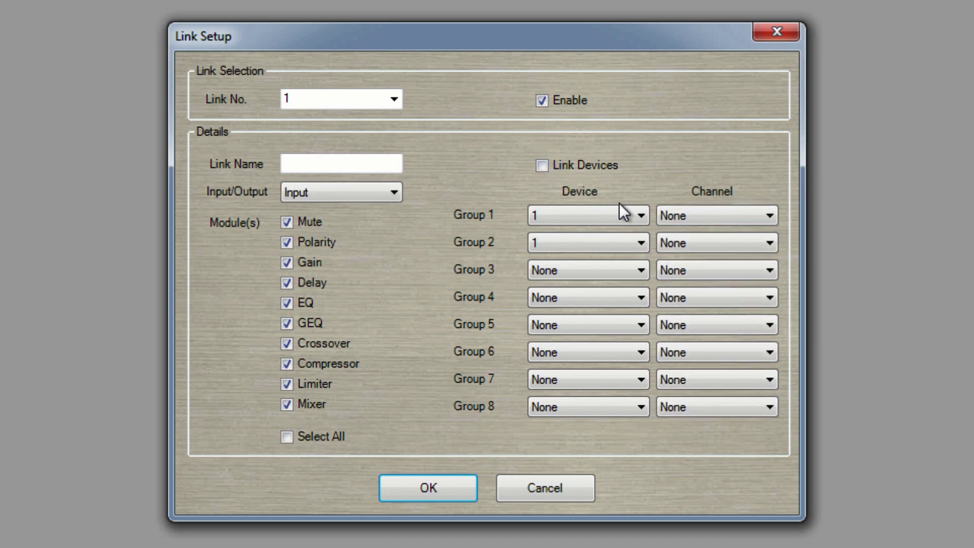
Join Group 1 channel 1 with Group 2 channel 2 and save the link.
{"action": "left_click", "coordinate": [715, 213]}
{"action": "left_click", "coordinate": [707, 246]}
{"action": "left_click", "coordinate": [706, 244]}
{"action": "left_click", "coordinate": [697, 283]}
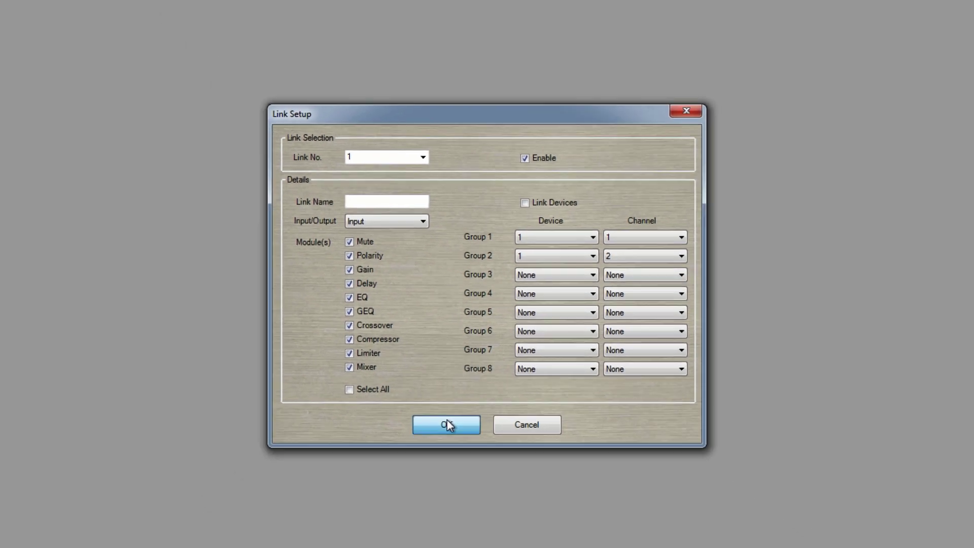
{"action": "left_click", "coordinate": [429, 487]}
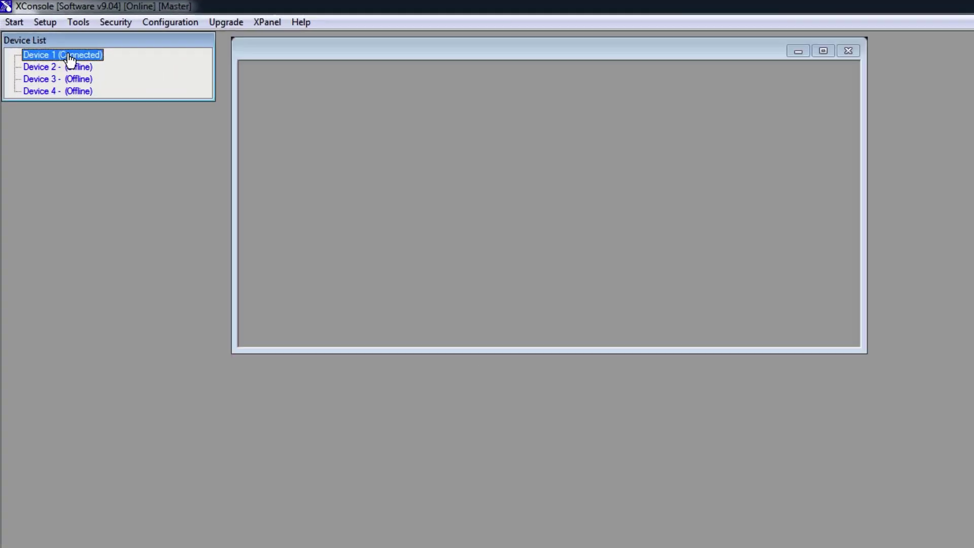
Toggle Device 1's In 1 Mute repeatedly to confirm input 2 follows, then close the window.
{"action": "double_click", "coordinate": [39, 59]}
{"action": "left_click", "coordinate": [339, 99]}
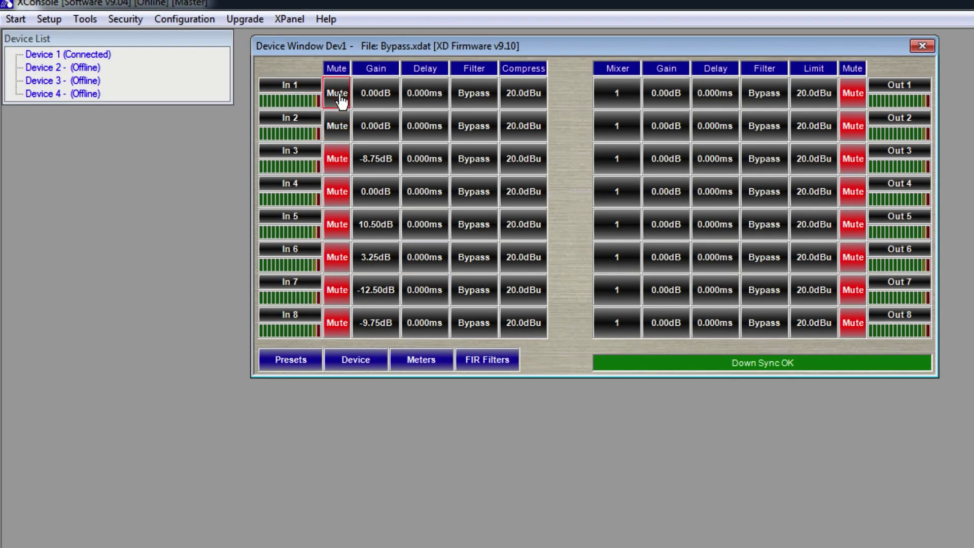
{"action": "left_click", "coordinate": [339, 100]}
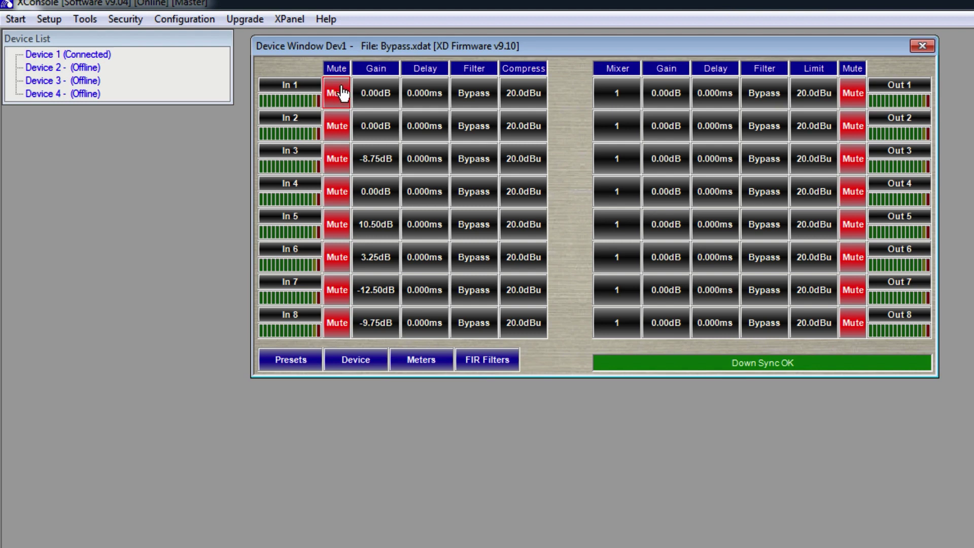
{"action": "left_click", "coordinate": [341, 92]}
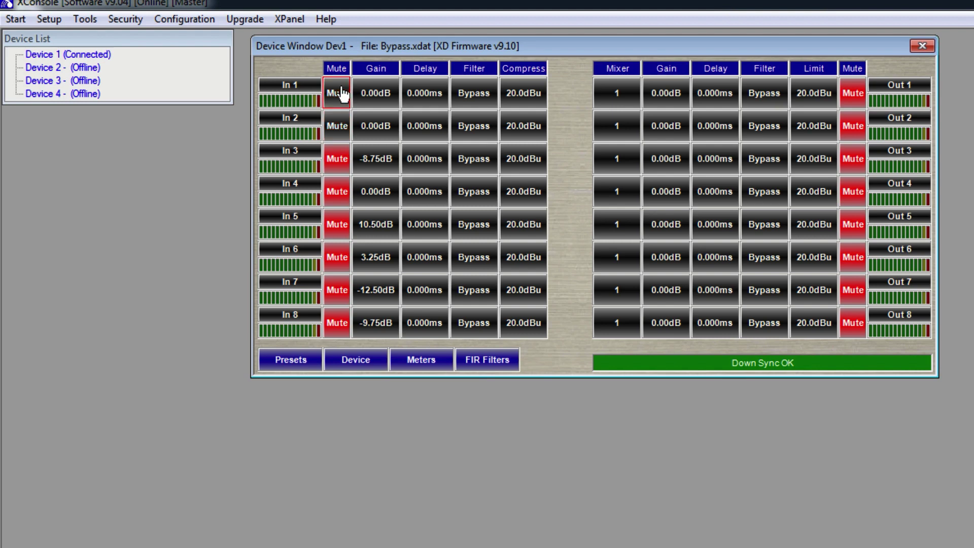
{"action": "left_click", "coordinate": [341, 93]}
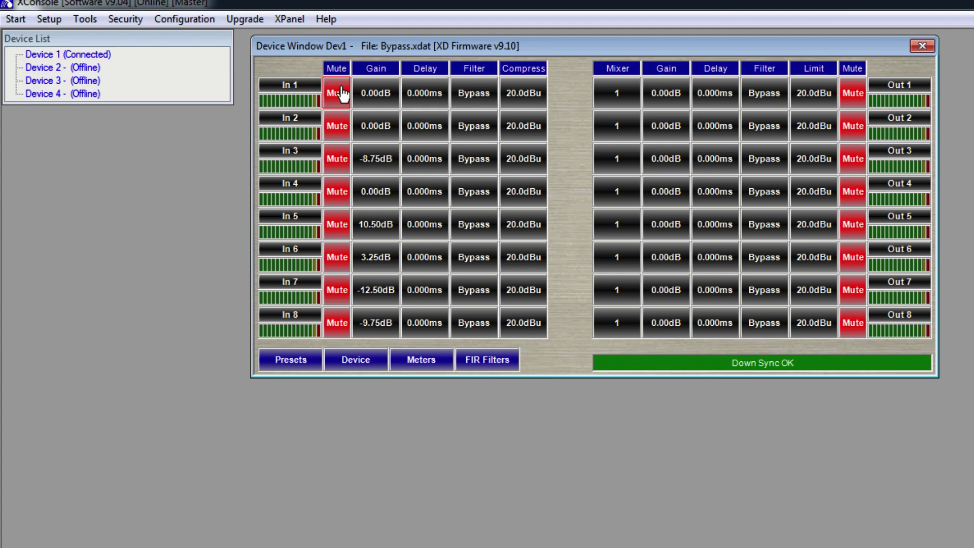
{"action": "left_click", "coordinate": [341, 93]}
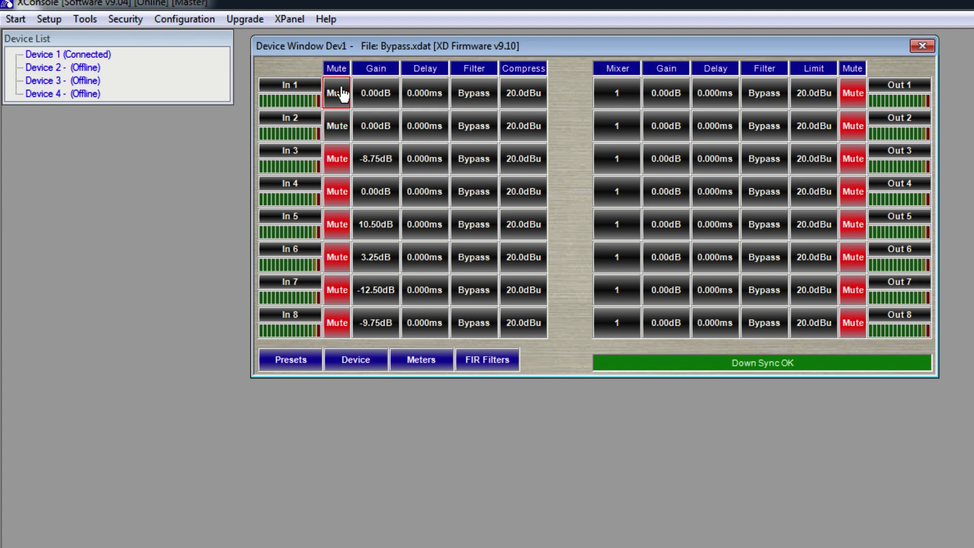
{"action": "left_click", "coordinate": [342, 93]}
{"action": "left_click", "coordinate": [341, 93]}
{"action": "left_click", "coordinate": [341, 92]}
{"action": "left_click", "coordinate": [341, 93]}
{"action": "left_click", "coordinate": [342, 93]}
{"action": "left_click", "coordinate": [341, 93]}
{"action": "left_click", "coordinate": [923, 46]}
{"action": "left_click", "coordinate": [49, 19]}
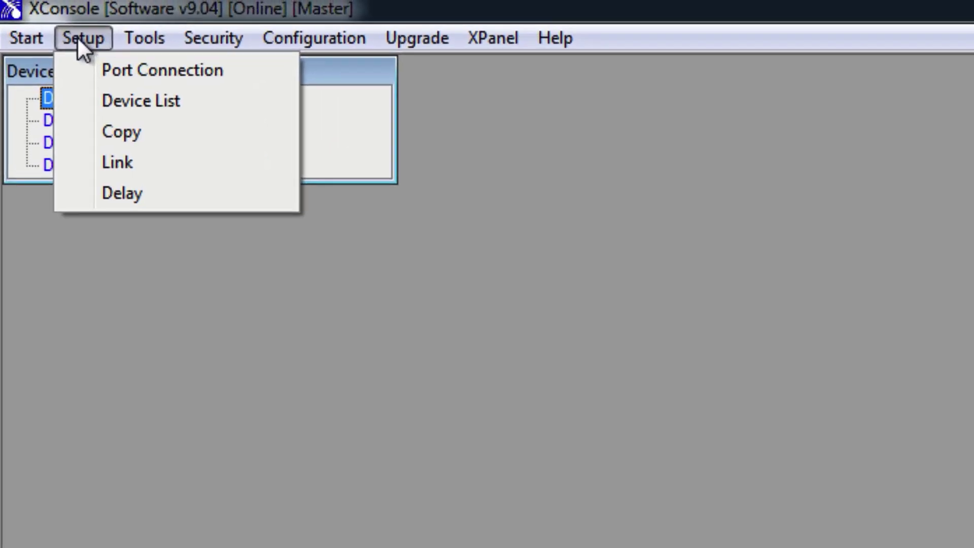
Open Delay Setup at 26 C (78F) and review the ms, m and ft units, keeping ms.
{"action": "left_click", "coordinate": [91, 113]}
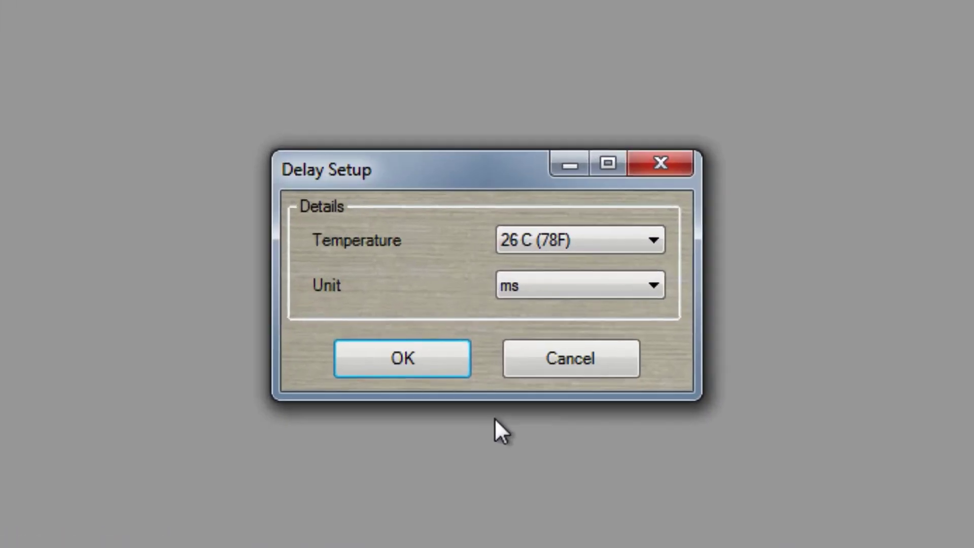
{"action": "left_click", "coordinate": [558, 282]}
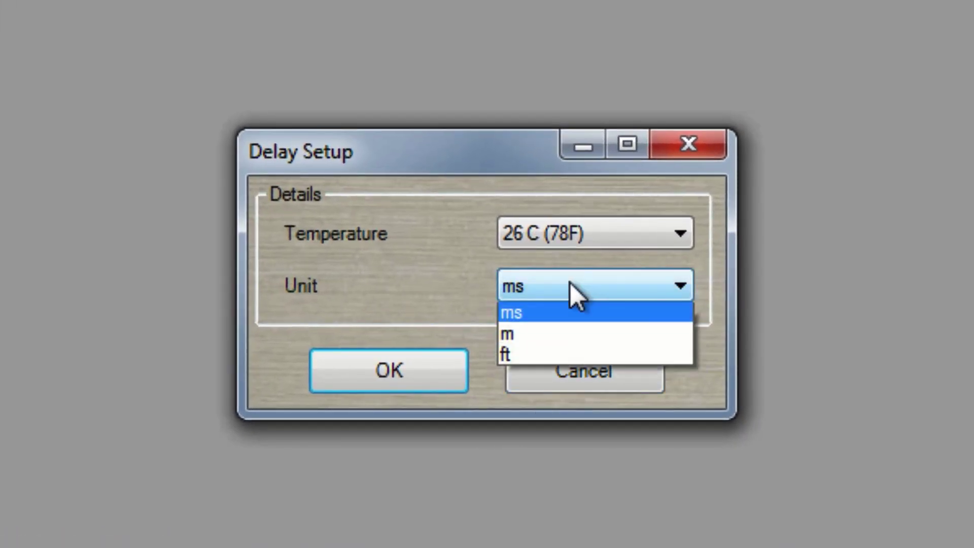
{"action": "left_click", "coordinate": [570, 282]}
{"action": "left_click", "coordinate": [570, 282]}
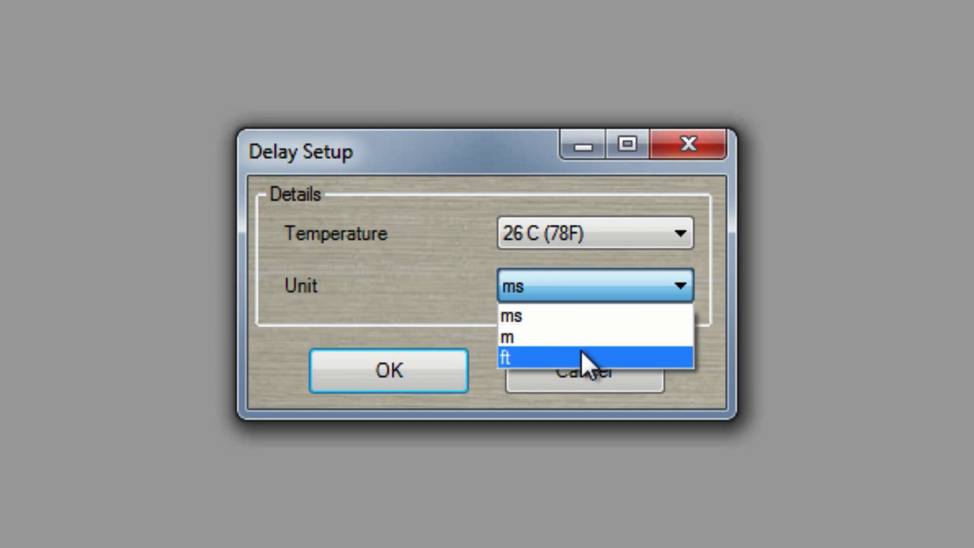
{"action": "key", "text": "Up"}
{"action": "key", "text": "Up"}
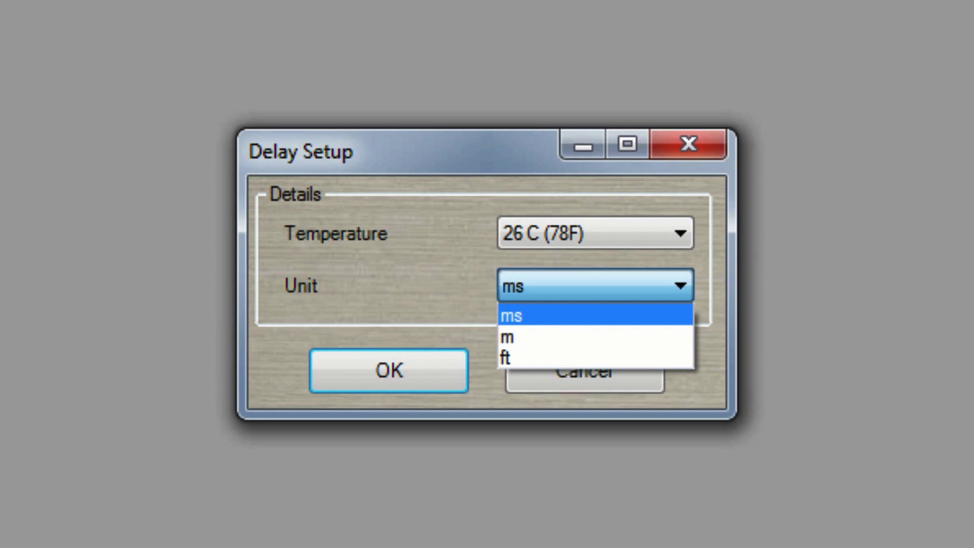